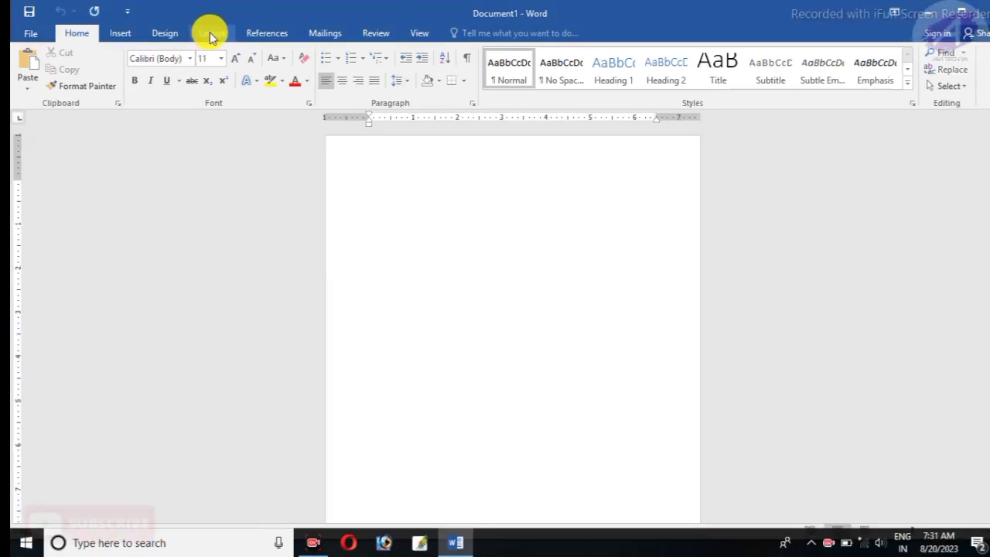
Set the page to A4 paper, landscape orientation and Narrow 0.5-inch margins.
click(209, 32)
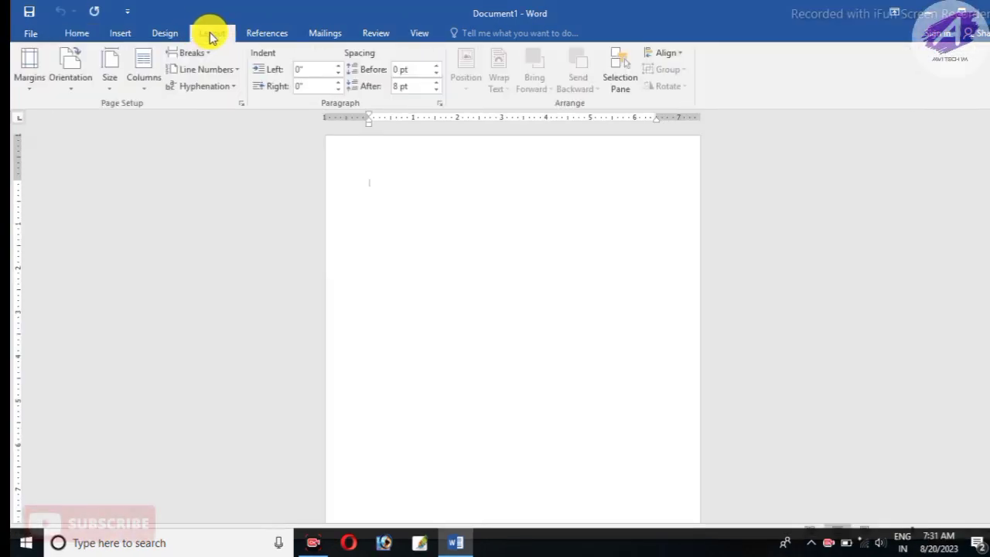
click(110, 92)
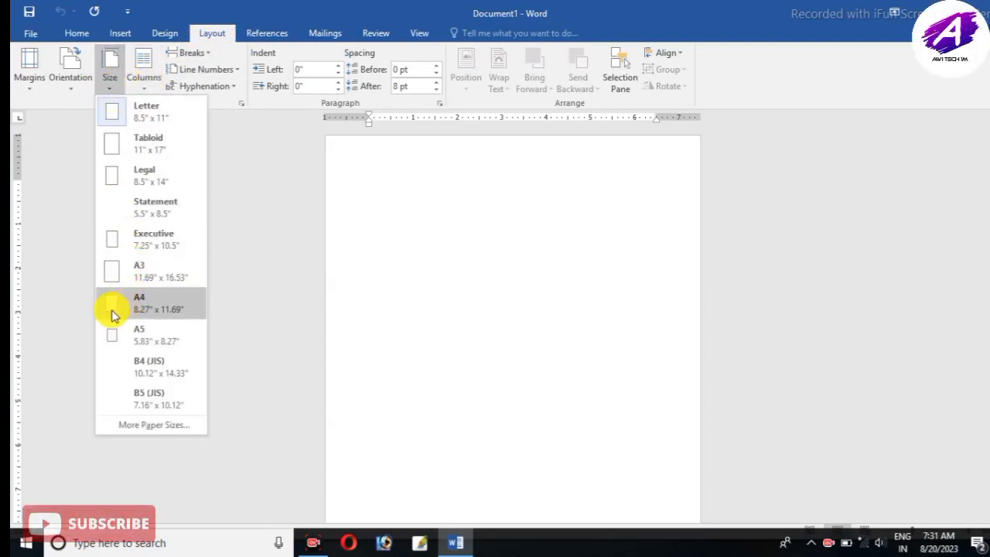
click(141, 309)
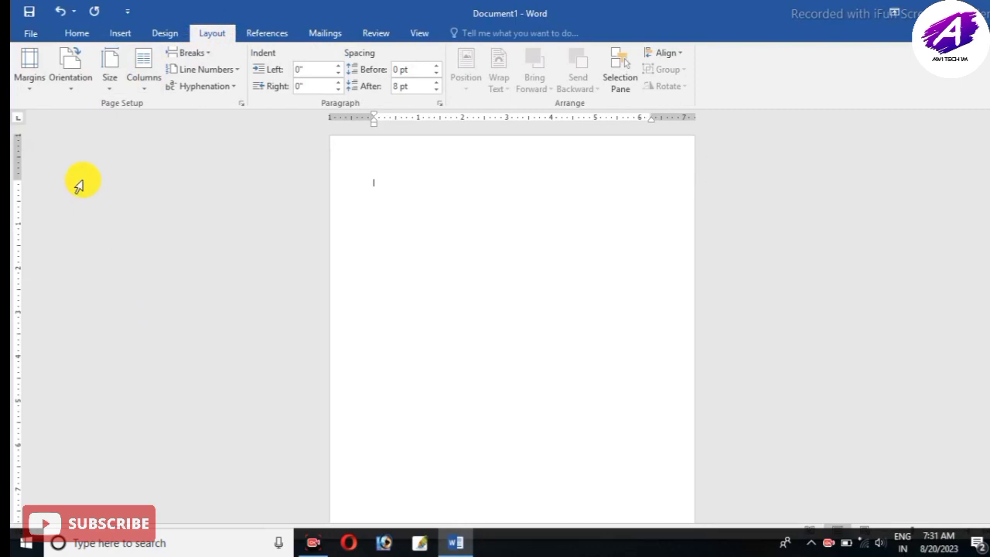
click(67, 77)
click(107, 145)
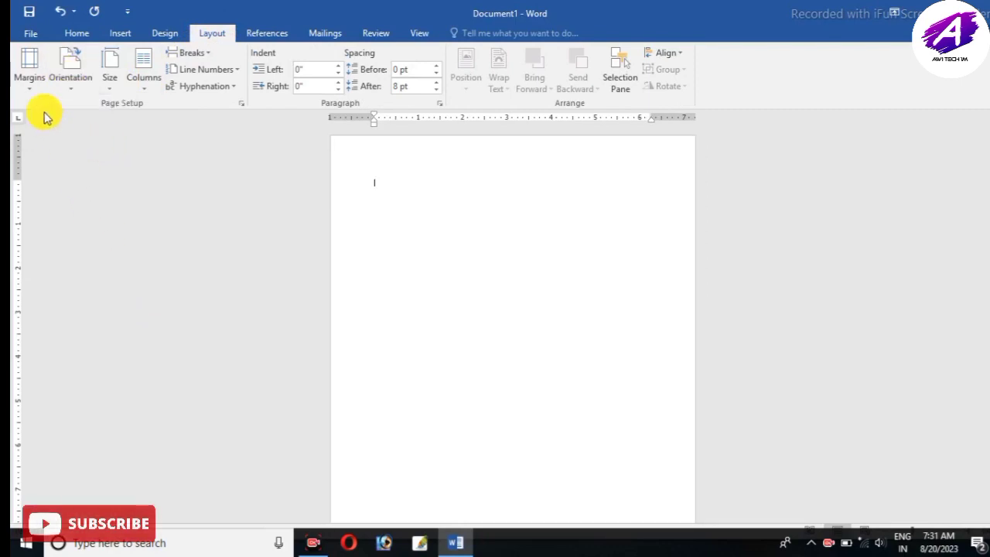
click(28, 68)
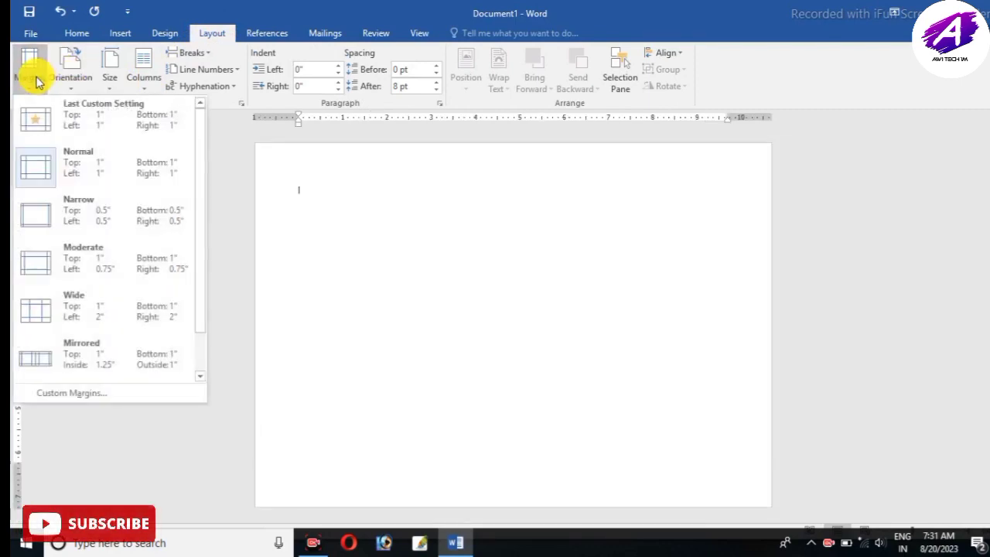
click(77, 221)
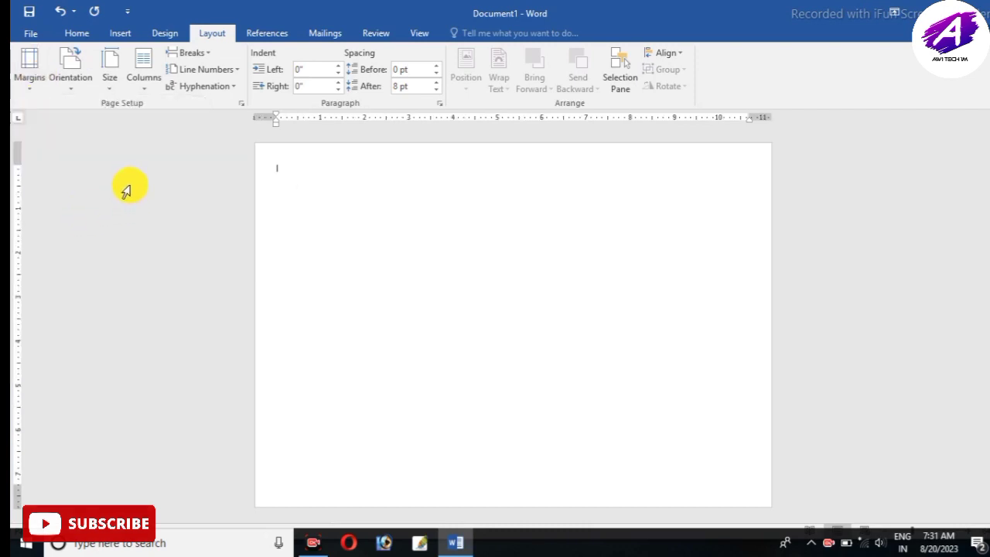
Fill the page background with a white-and-yellow horizontal gradient, yellow along the top.
click(162, 33)
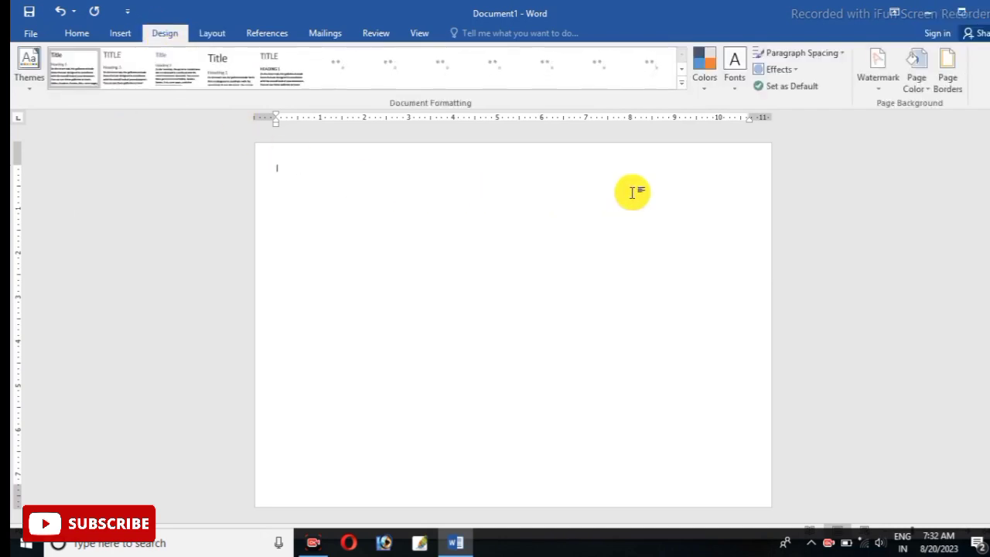
click(918, 96)
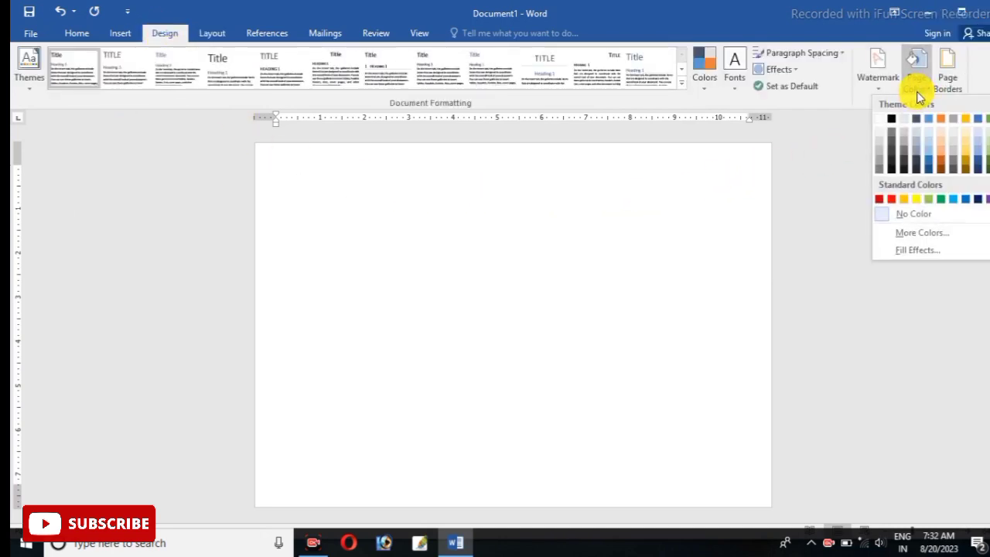
click(918, 250)
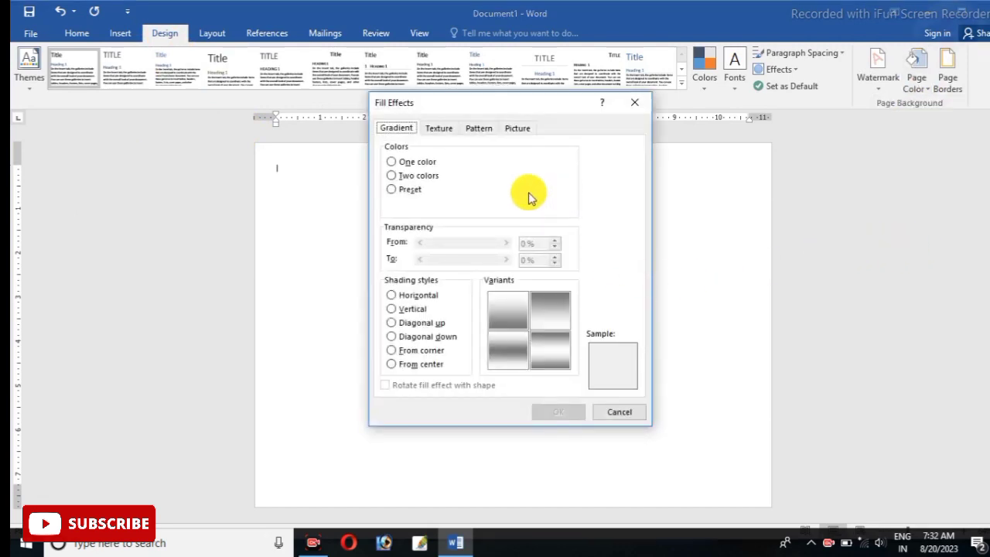
click(424, 177)
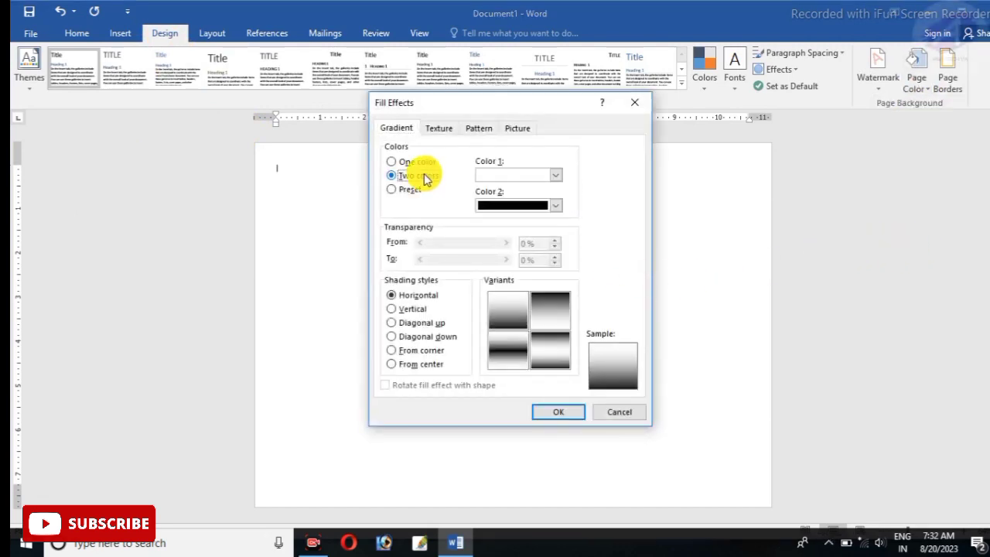
click(555, 206)
click(554, 176)
click(554, 174)
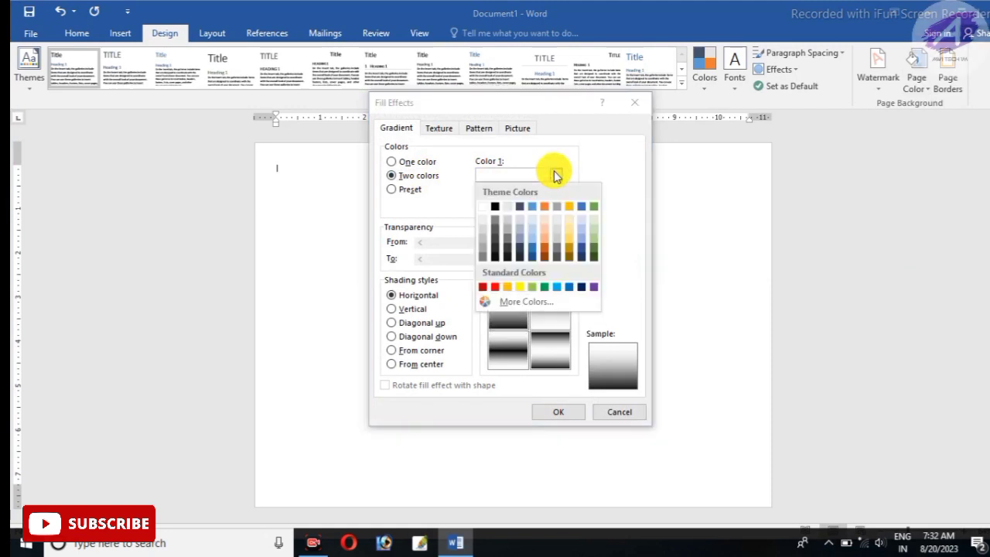
click(481, 207)
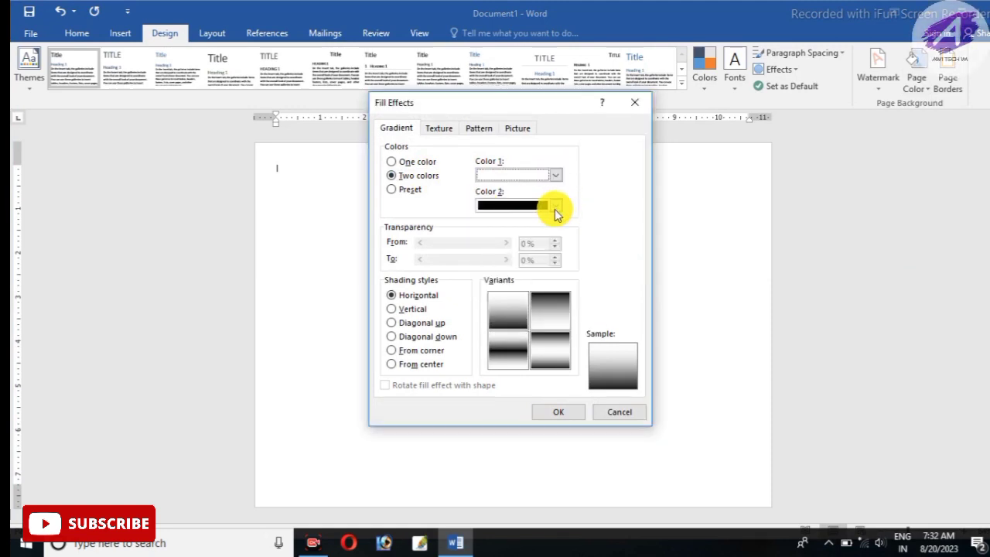
click(556, 207)
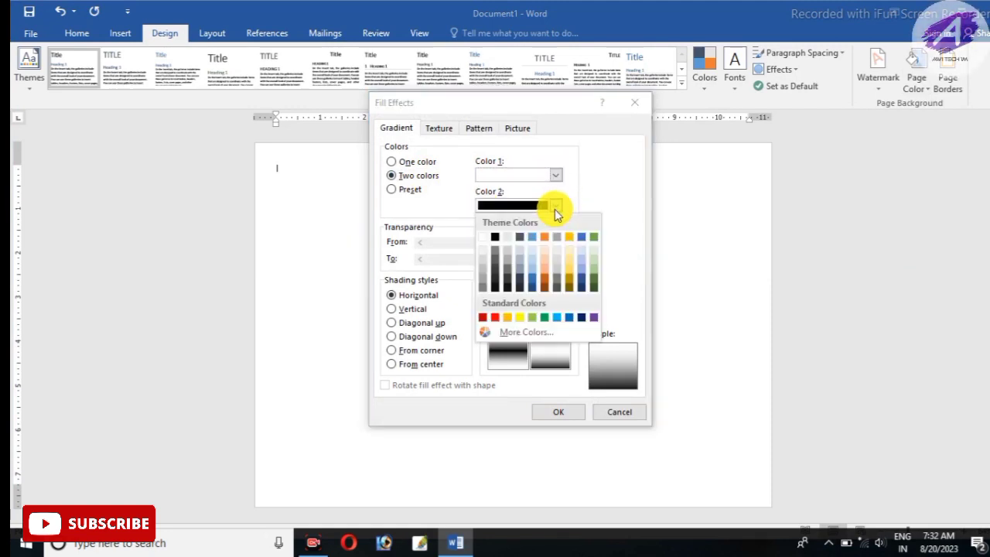
click(520, 318)
click(550, 350)
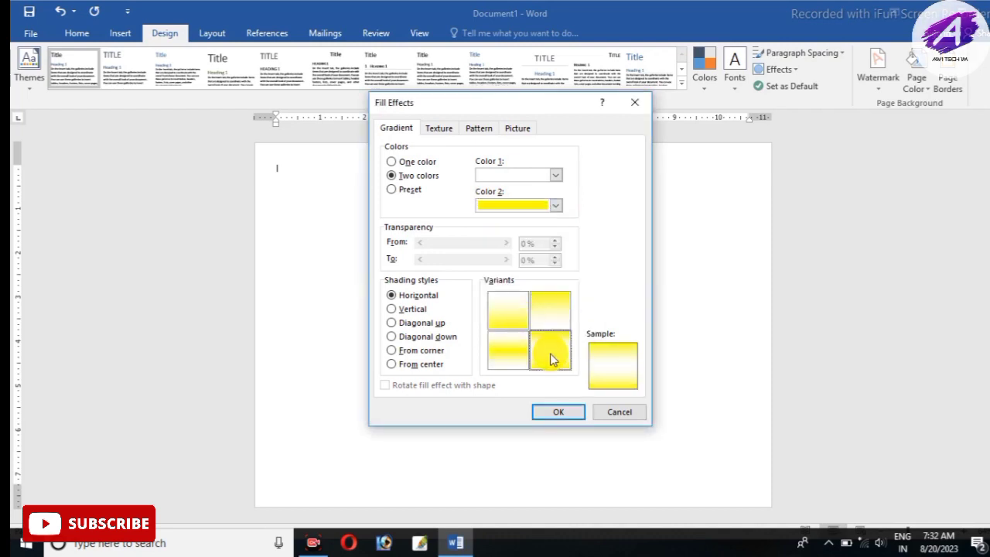
click(551, 417)
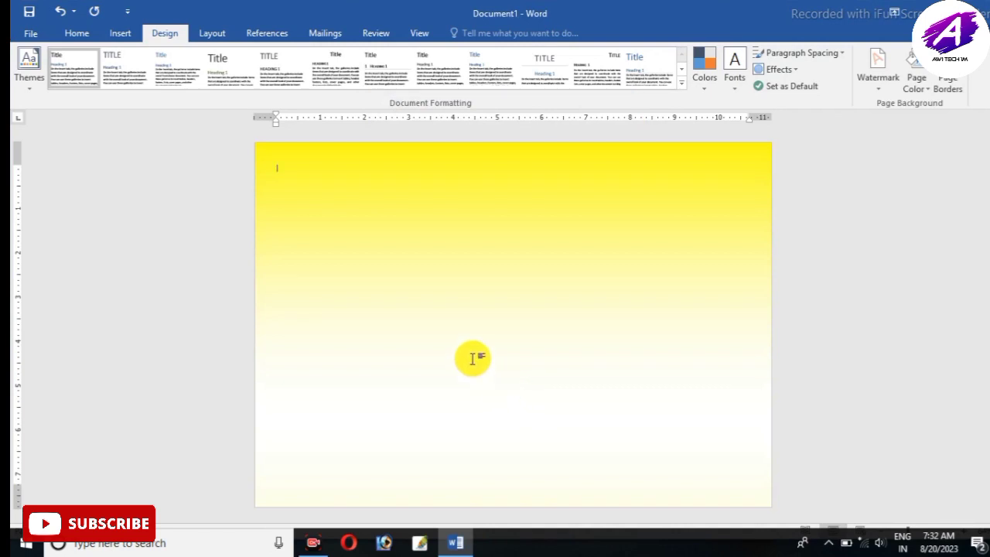
Insert the red roses border picture from the Desktop folder.
click(120, 33)
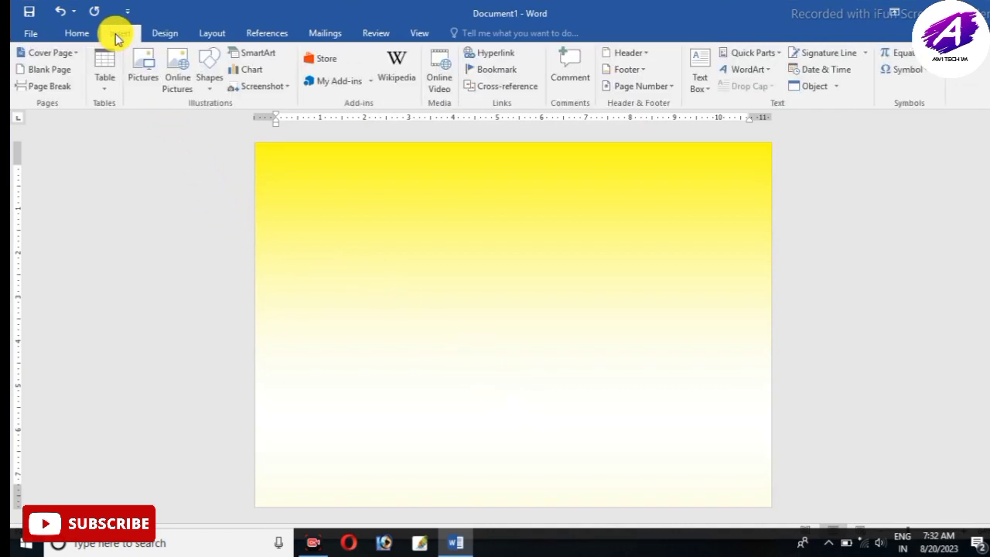
click(147, 80)
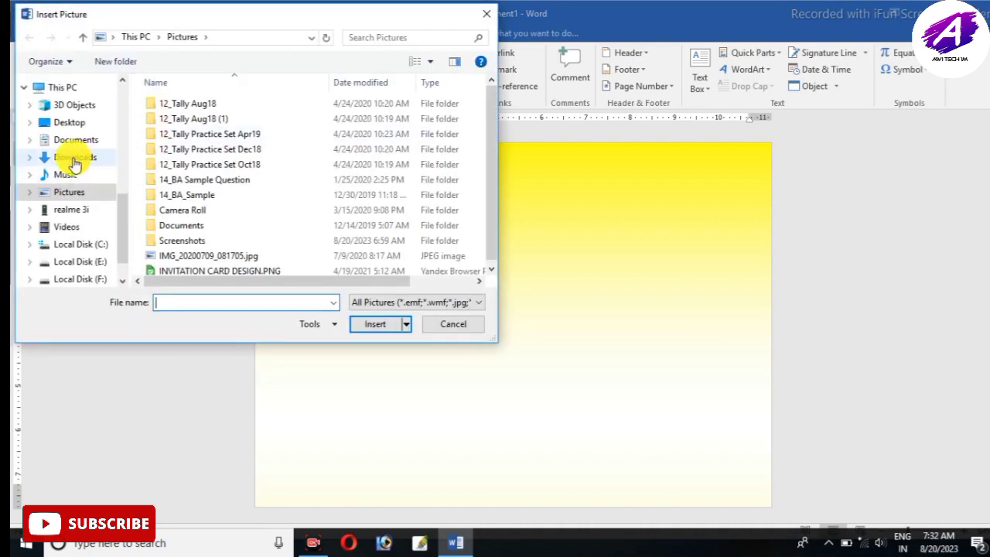
click(71, 159)
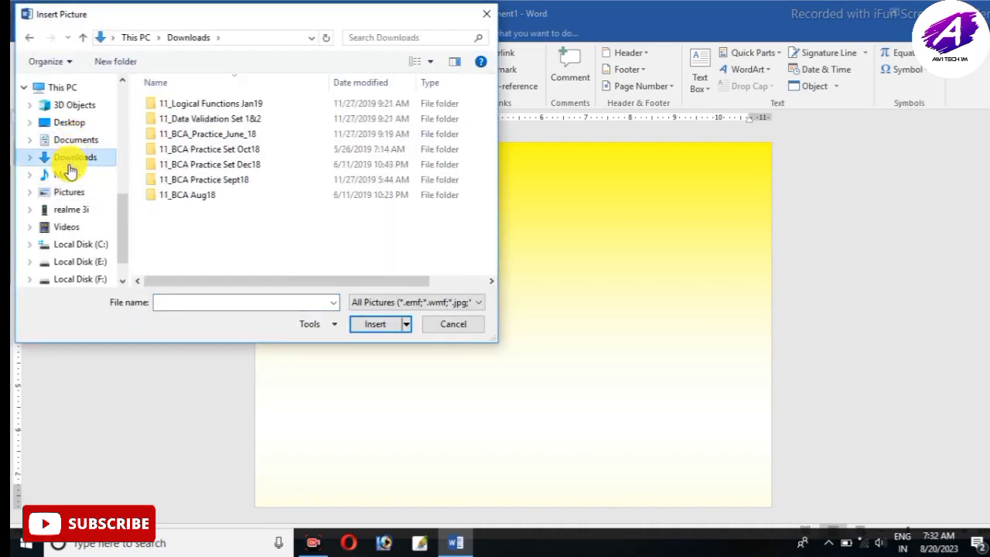
click(68, 124)
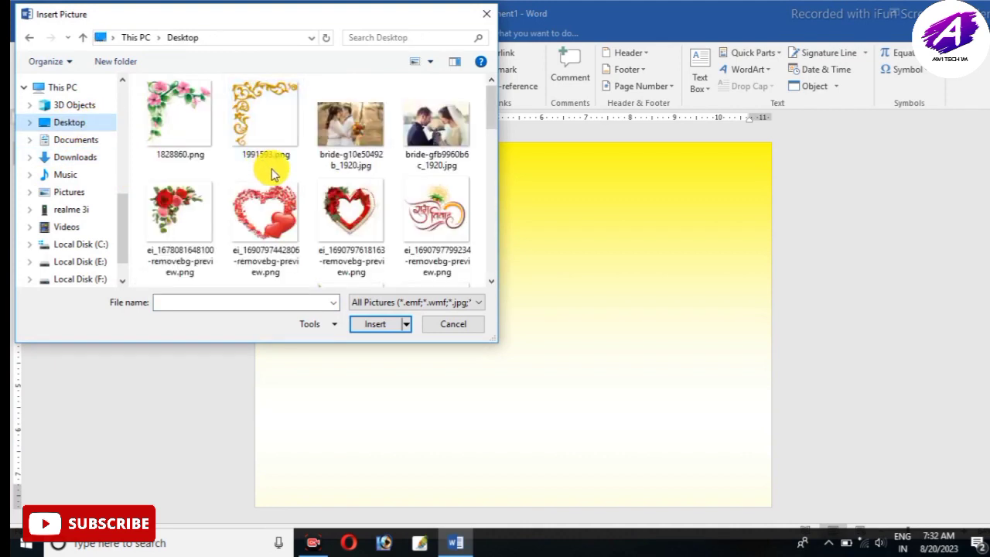
scroll(271, 172, down, 3)
scroll(272, 174, down, 2)
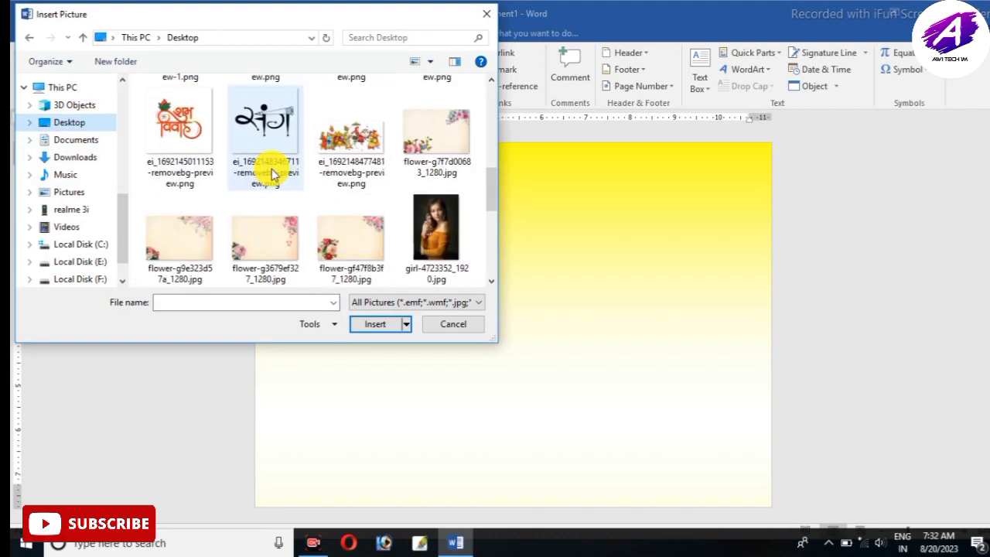
scroll(271, 174, up, 1)
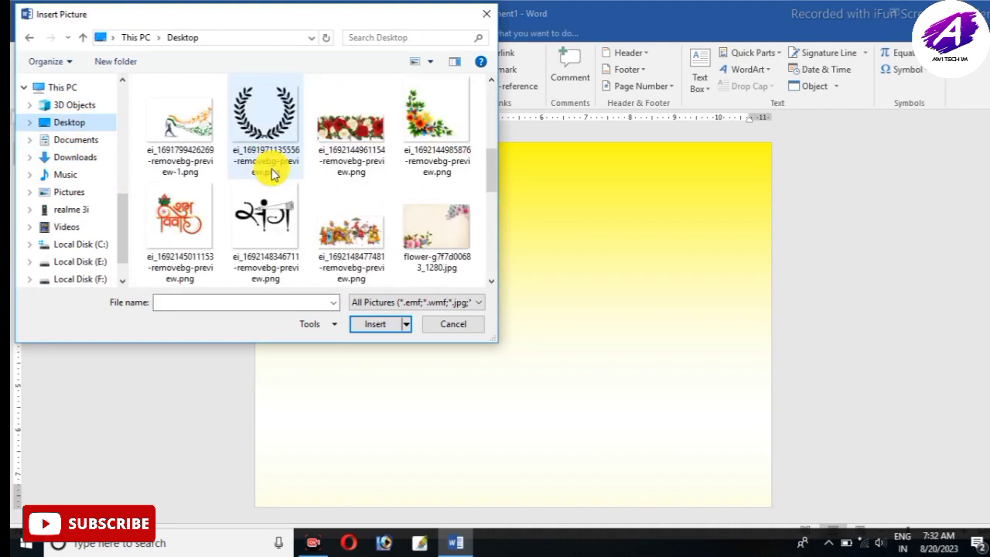
click(352, 124)
click(364, 324)
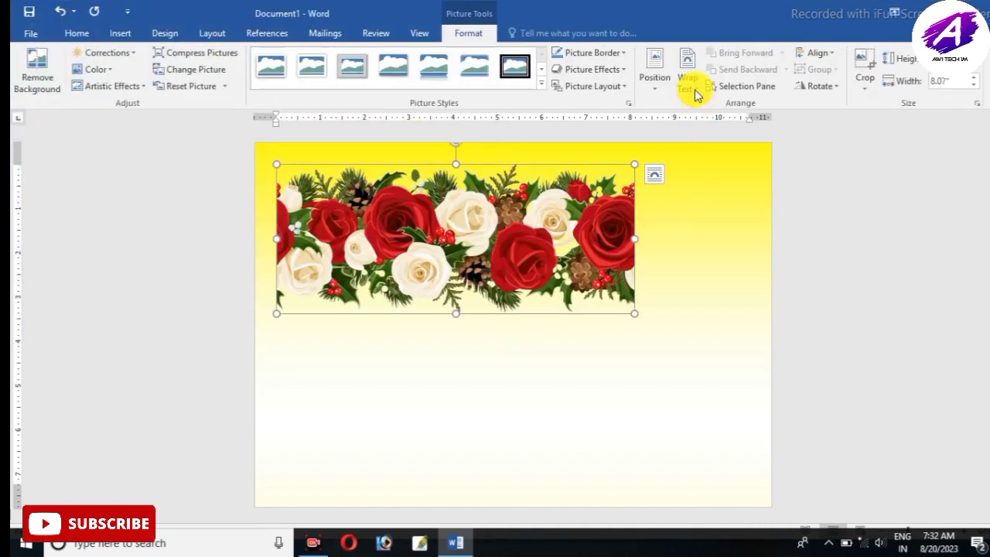
Float the roses picture in front of text, line two strips along the top, and select both.
click(688, 85)
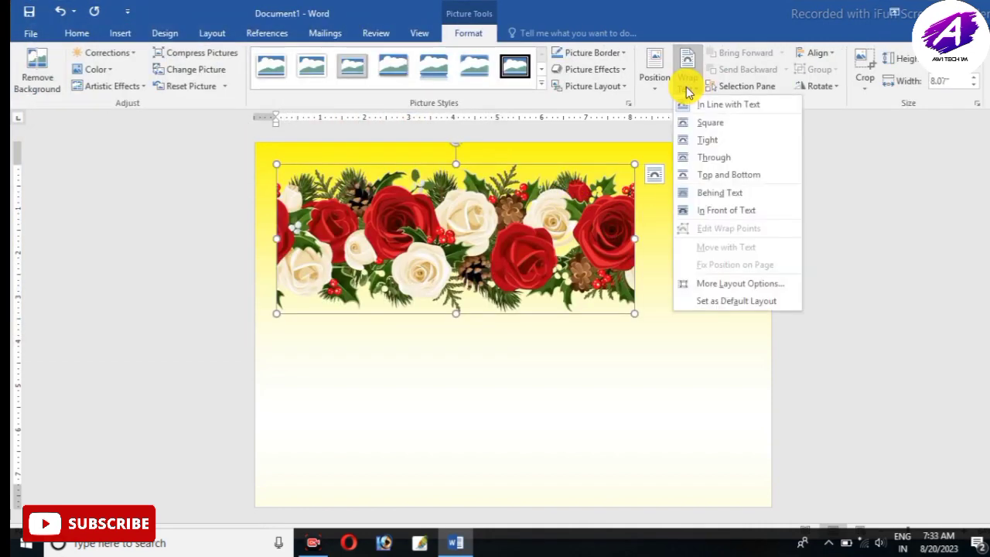
click(710, 211)
drag(546, 221, 389, 214)
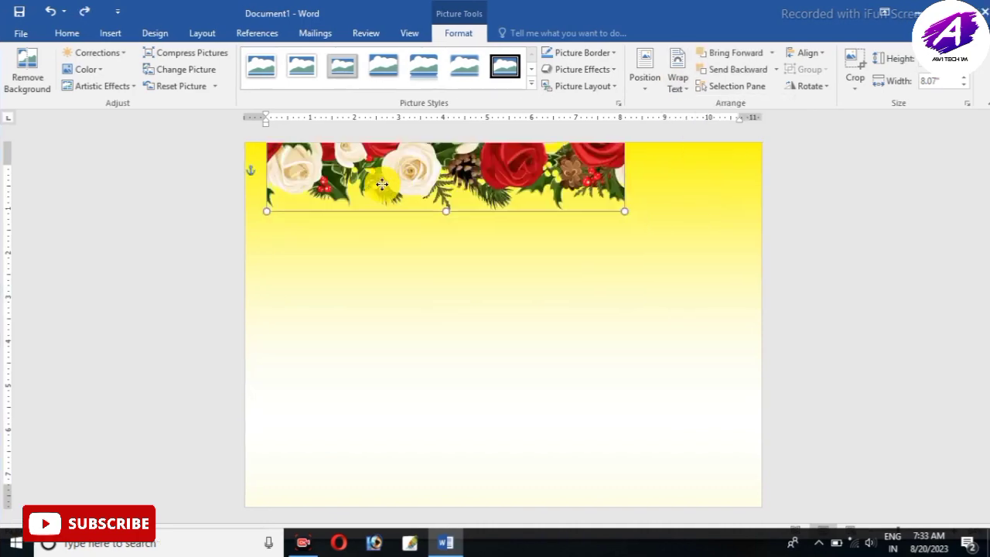
mouse_move(347, 179)
mouse_down()
mouse_move(362, 165)
mouse_move(598, 175)
mouse_move(695, 160)
mouse_up()
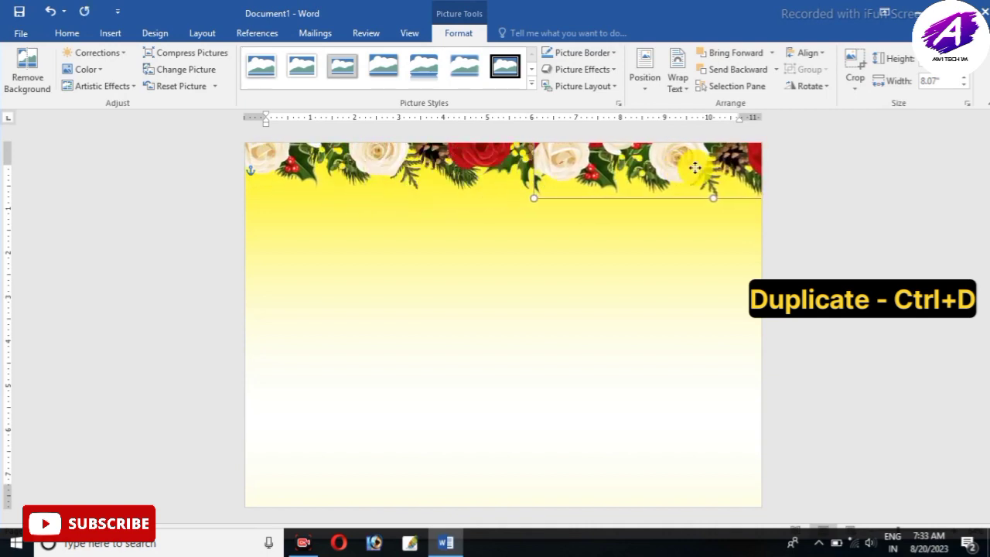
drag(460, 161, 410, 158)
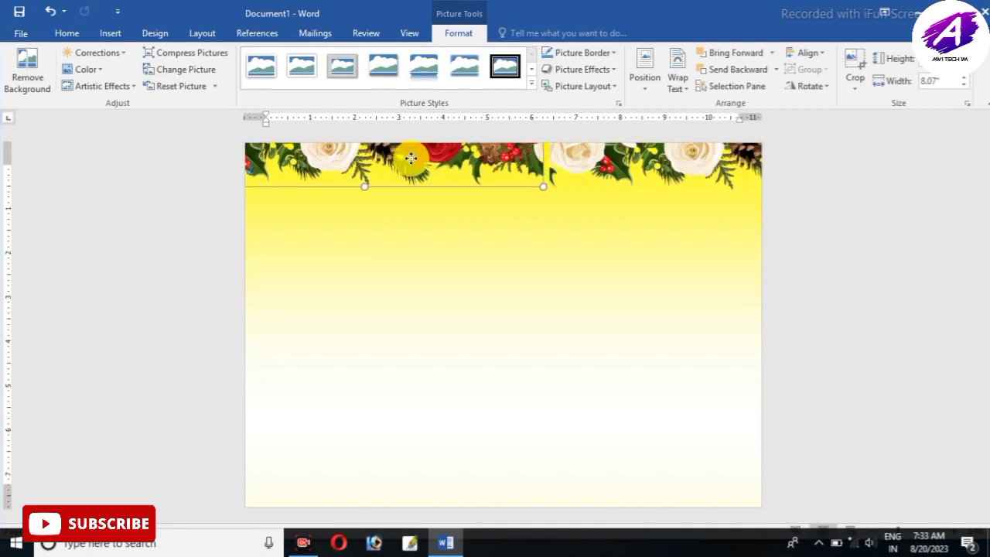
drag(667, 177, 621, 161)
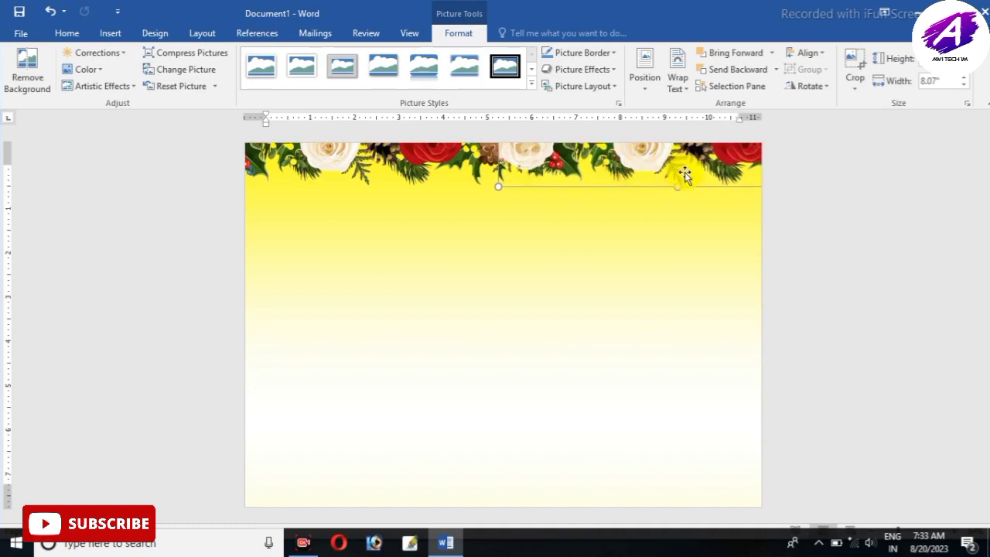
click(658, 164)
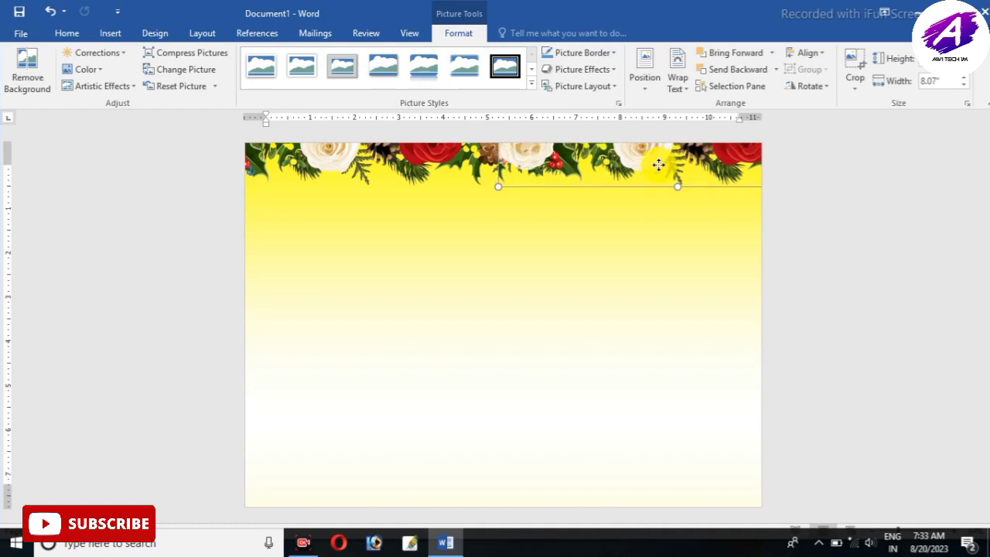
click(427, 167)
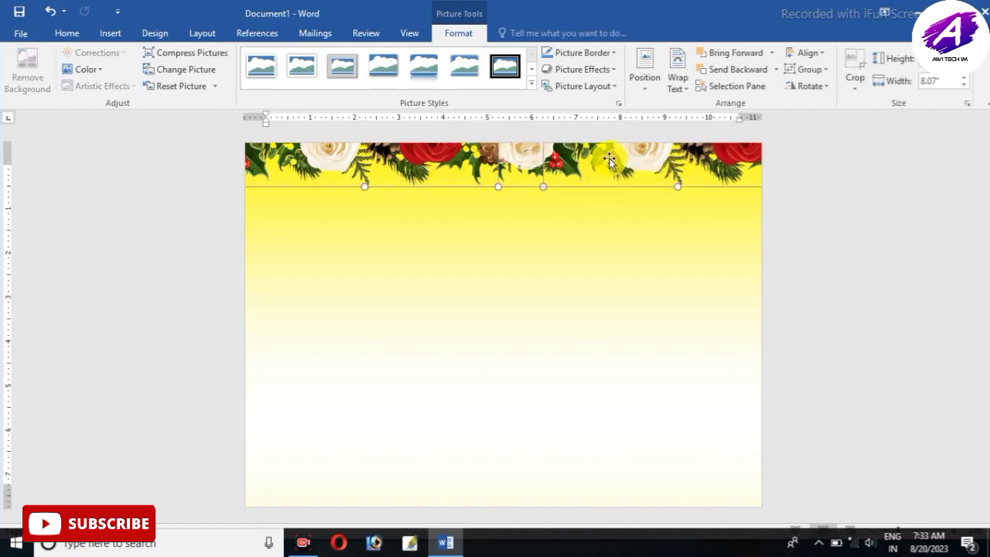
Group the two selected rose strips into a single border.
right_click(611, 162)
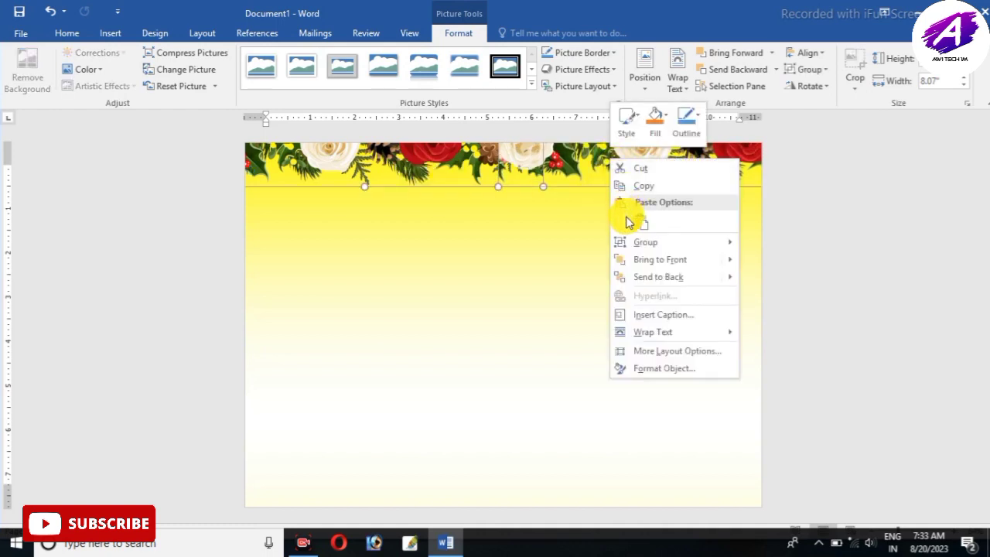
mouse_move(677, 248)
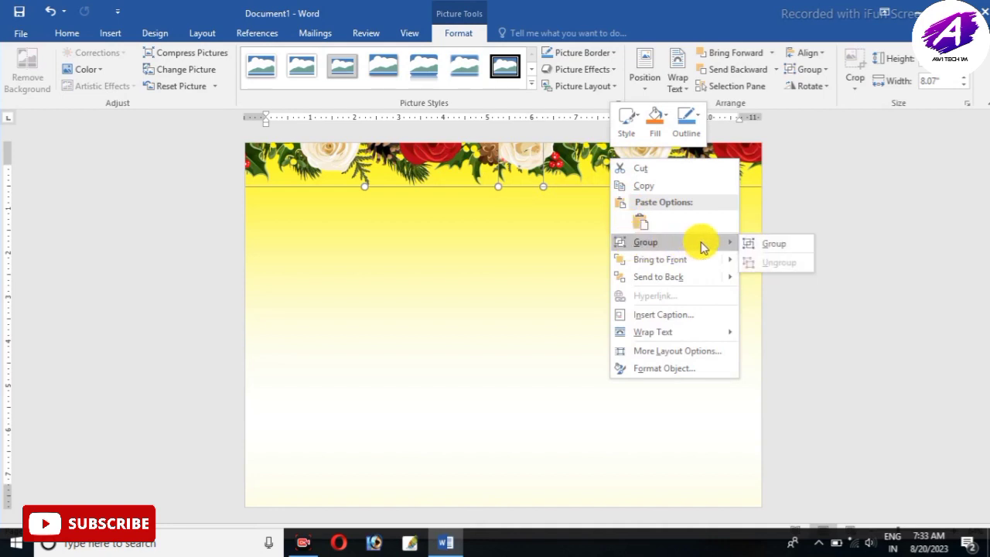
click(767, 245)
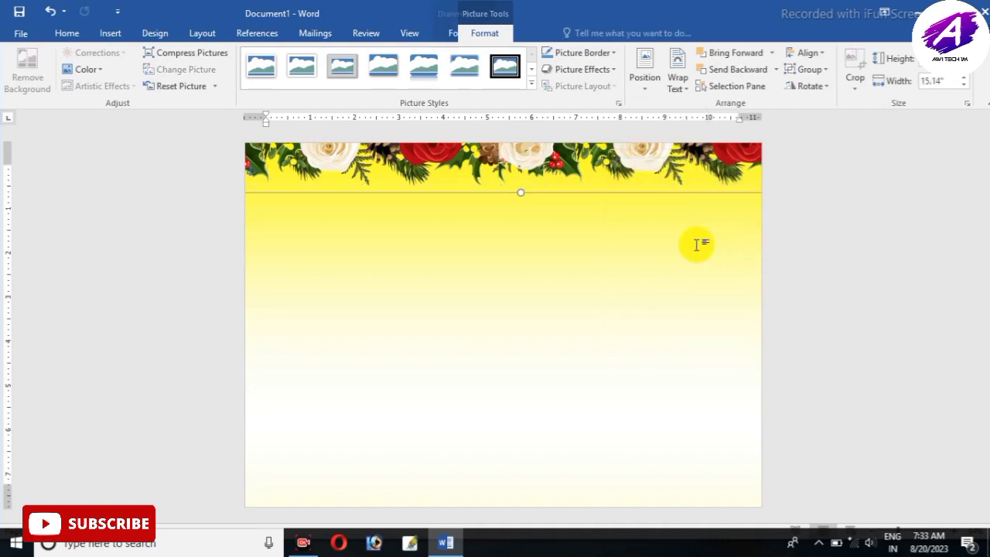
Copy the rose border along the bottom edge and turn another copy upright at the side.
click(495, 178)
drag(592, 194, 483, 454)
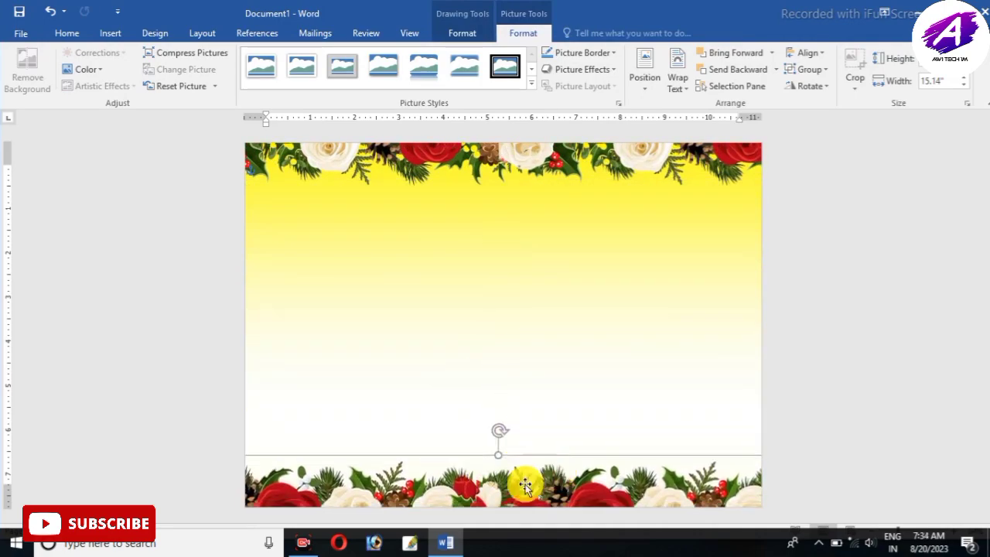
mouse_move(503, 486)
mouse_down()
mouse_move(458, 264)
mouse_move(355, 360)
mouse_up()
mouse_move(453, 343)
mouse_down()
mouse_move(256, 302)
mouse_move(743, 317)
mouse_up()
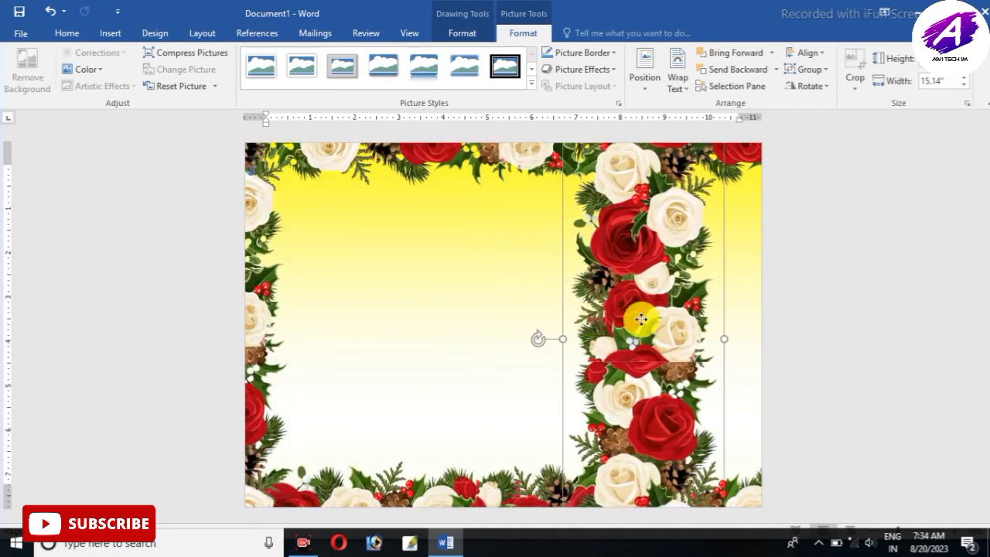
Insert the Shubh Vivah title image from the Desktop folder.
click(460, 309)
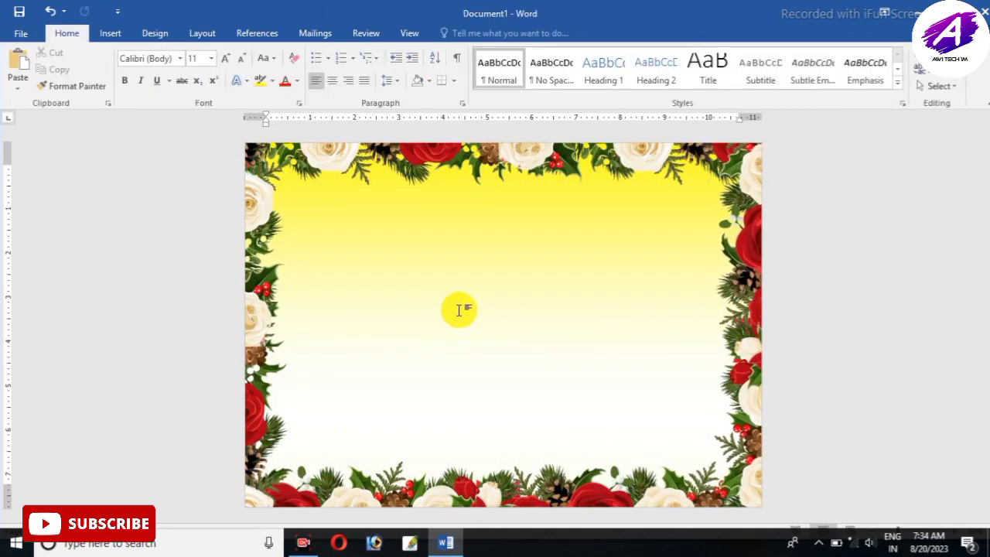
click(112, 36)
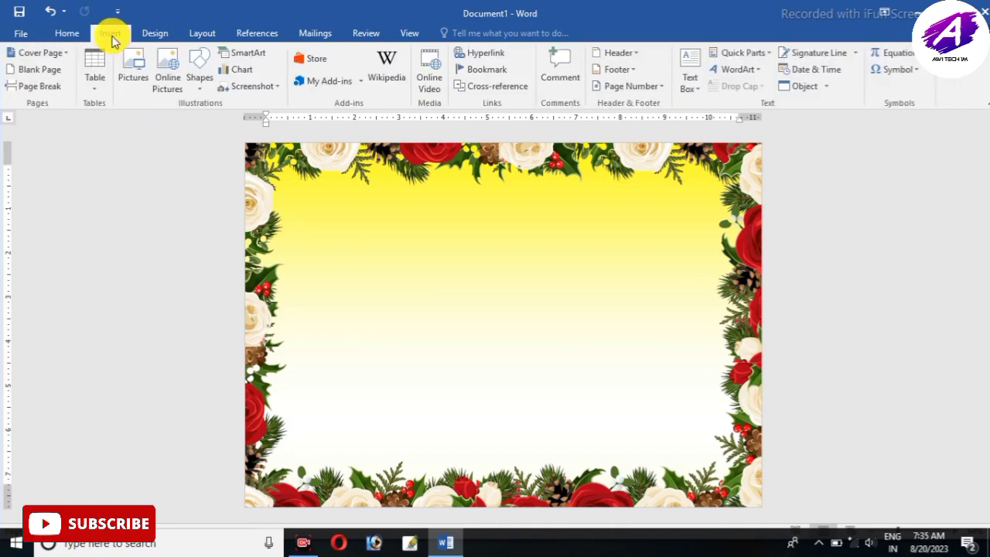
click(132, 79)
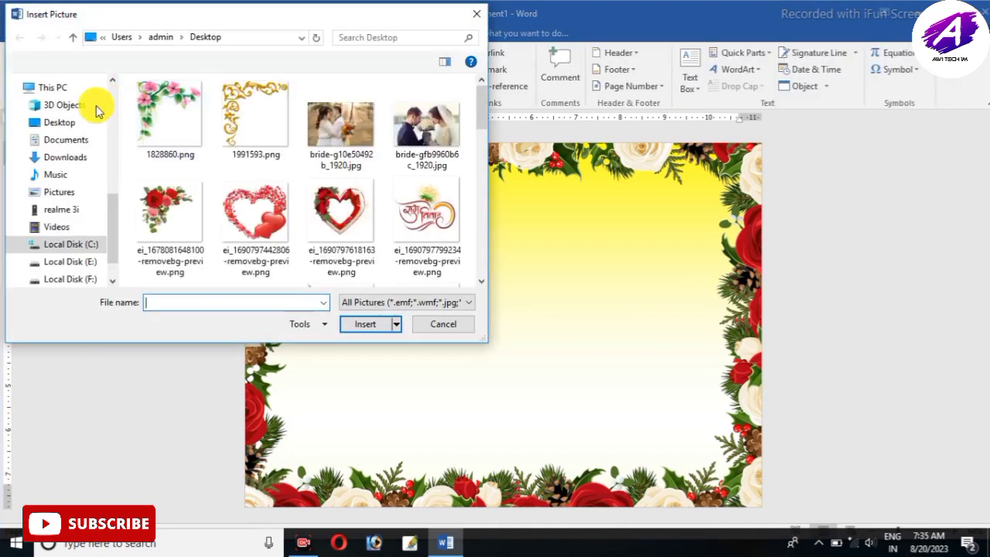
click(62, 125)
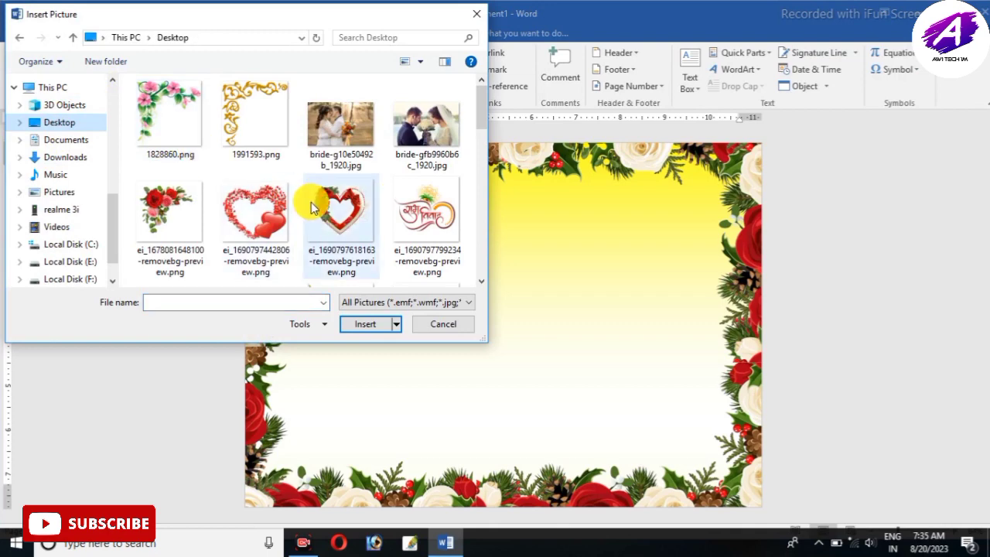
scroll(313, 208, down, 1)
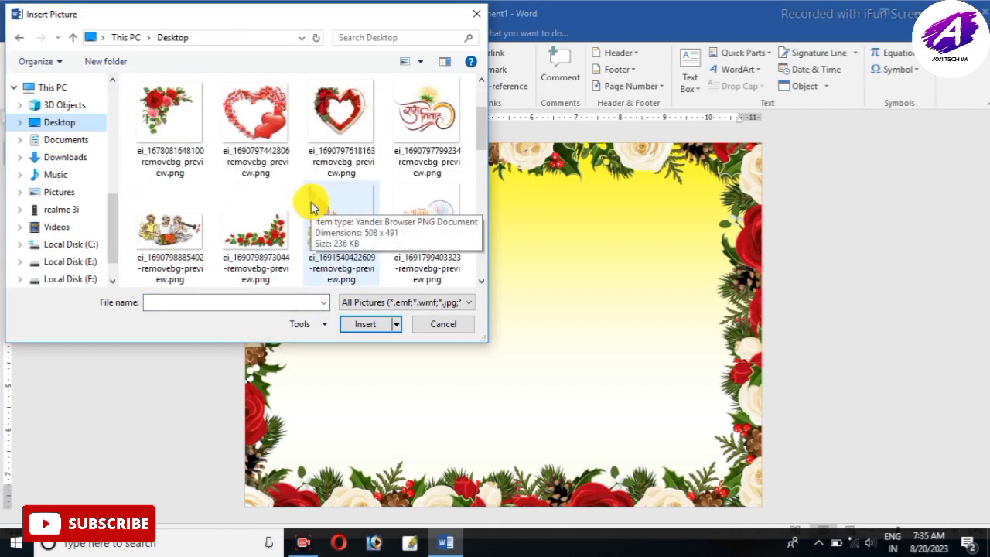
click(430, 127)
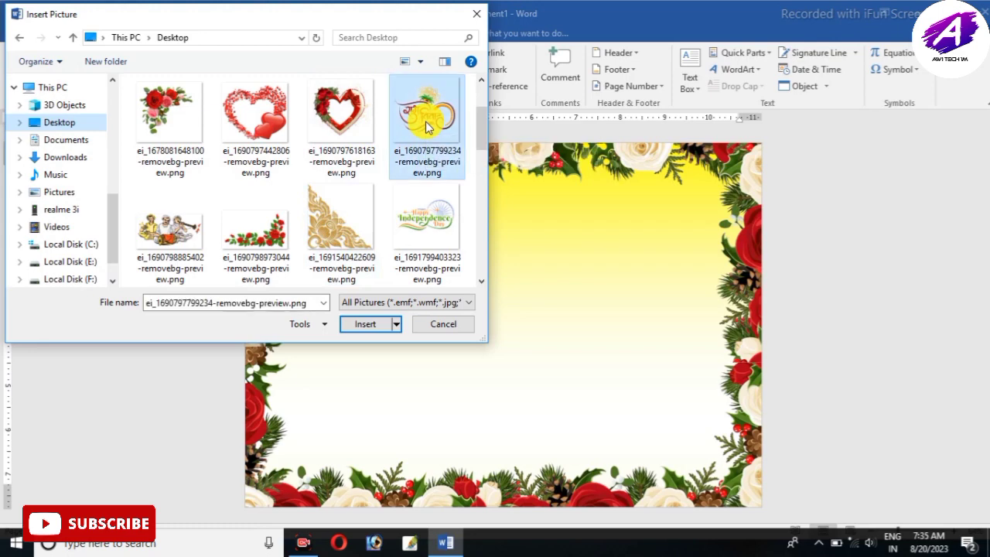
click(361, 324)
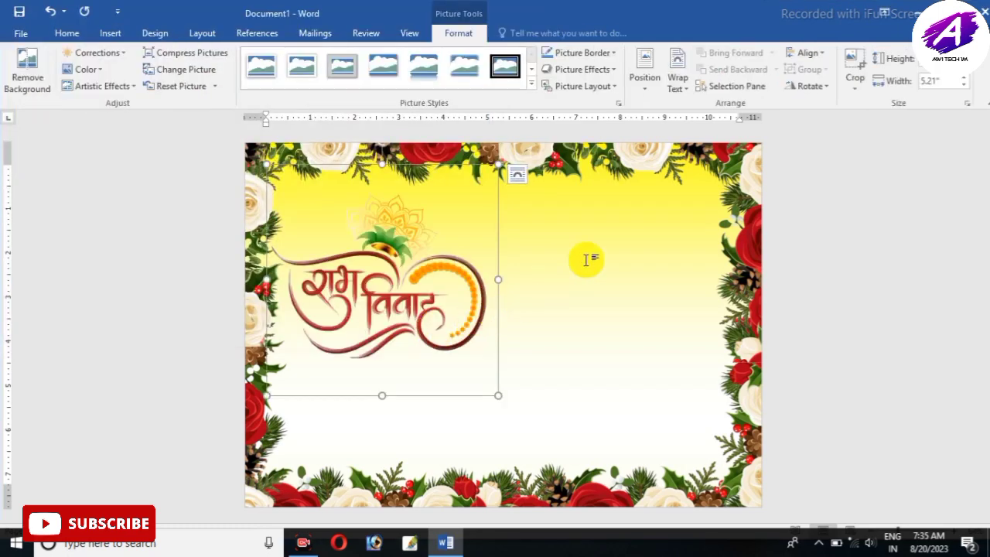
Float the title in front of text, shrink it and centre it below the top border.
click(675, 91)
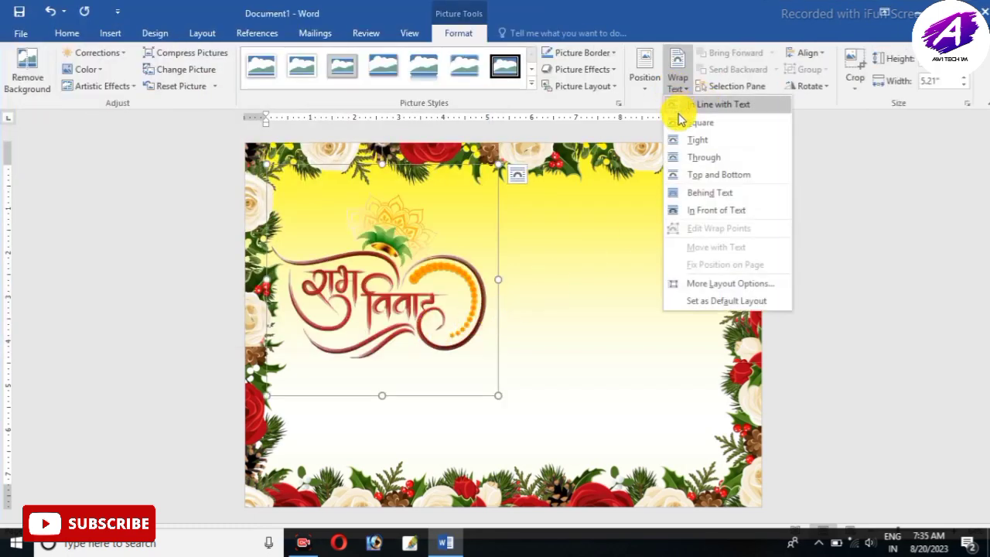
click(696, 210)
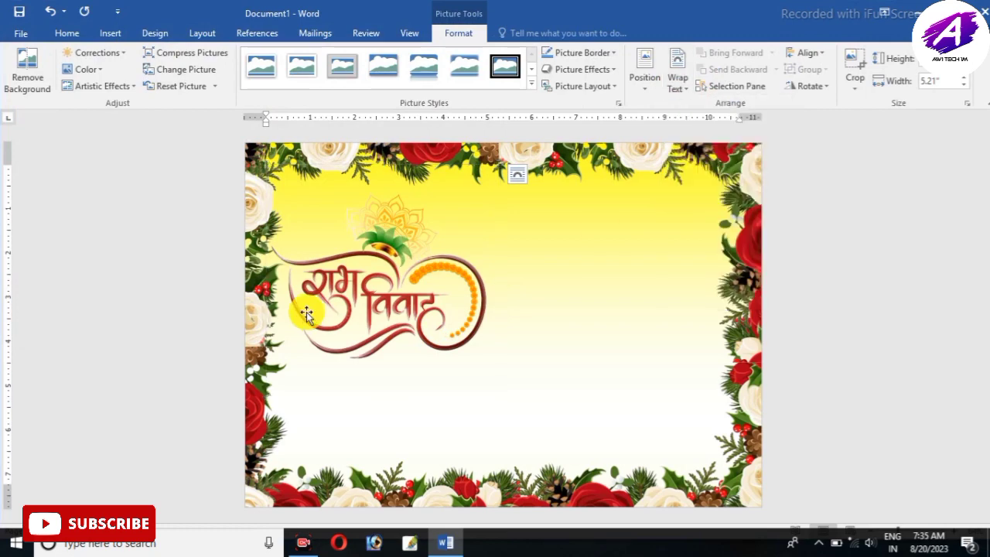
drag(305, 310, 441, 298)
drag(626, 343, 557, 270)
drag(557, 221, 557, 265)
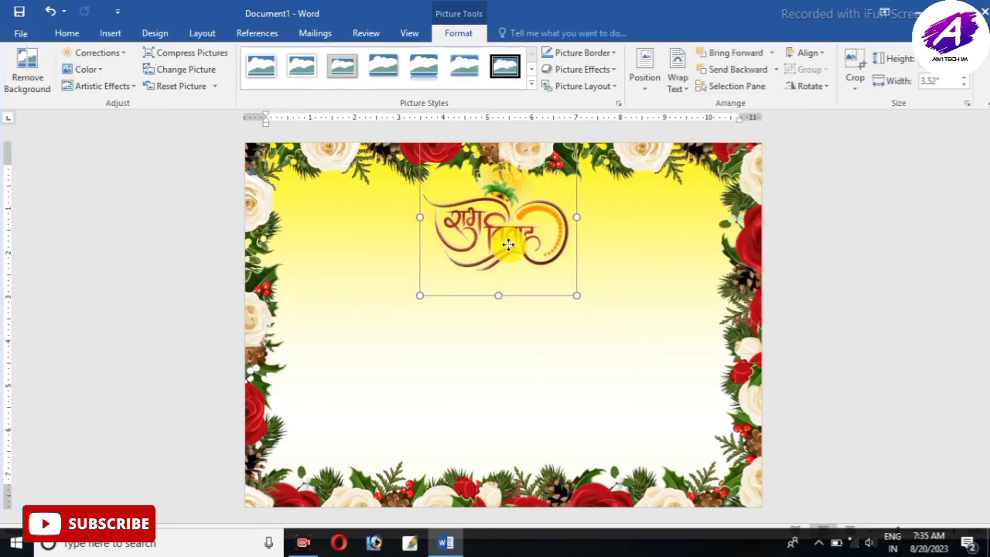
mouse_move(511, 232)
mouse_down()
mouse_move(540, 250)
mouse_move(532, 242)
mouse_up()
click(387, 244)
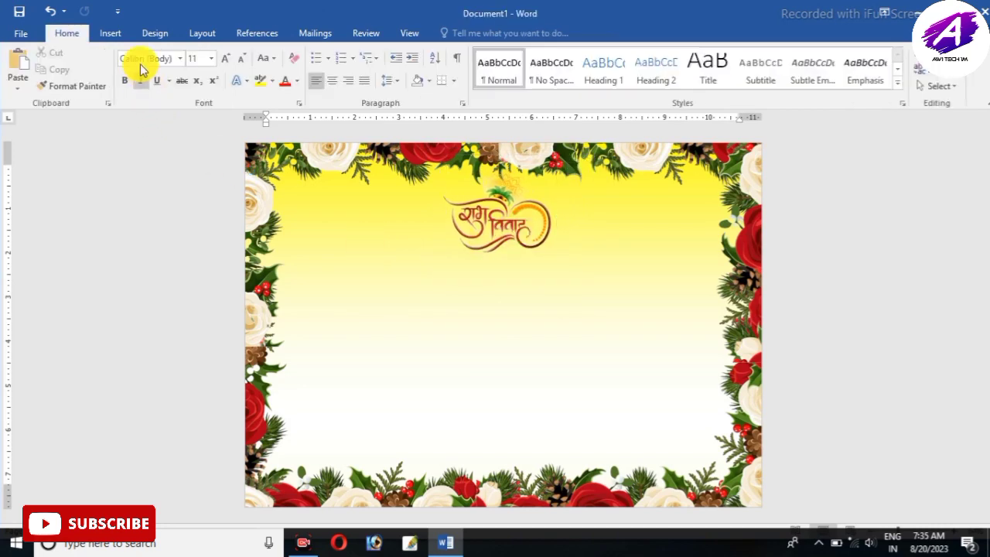
Insert the rose heart frame image and set it to float in front of text.
click(109, 34)
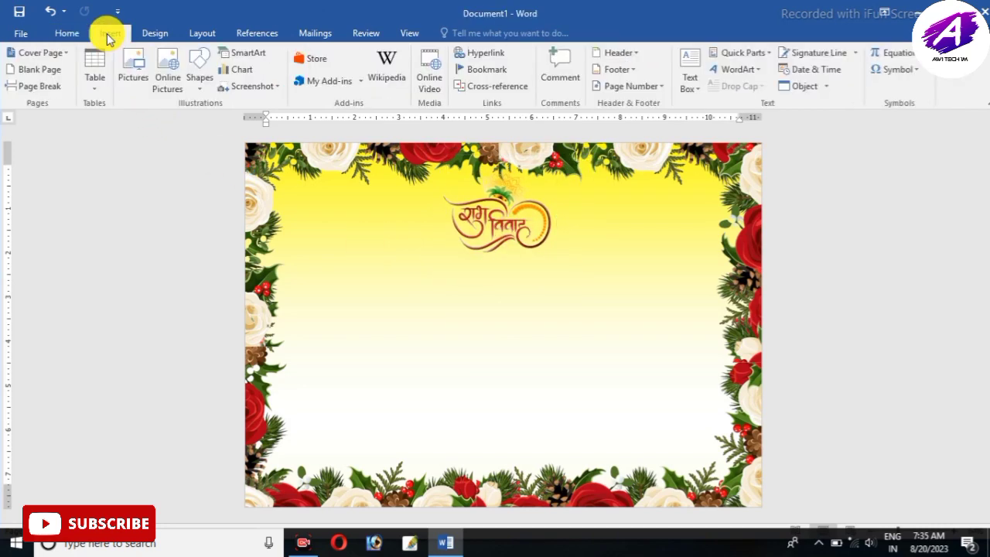
click(130, 91)
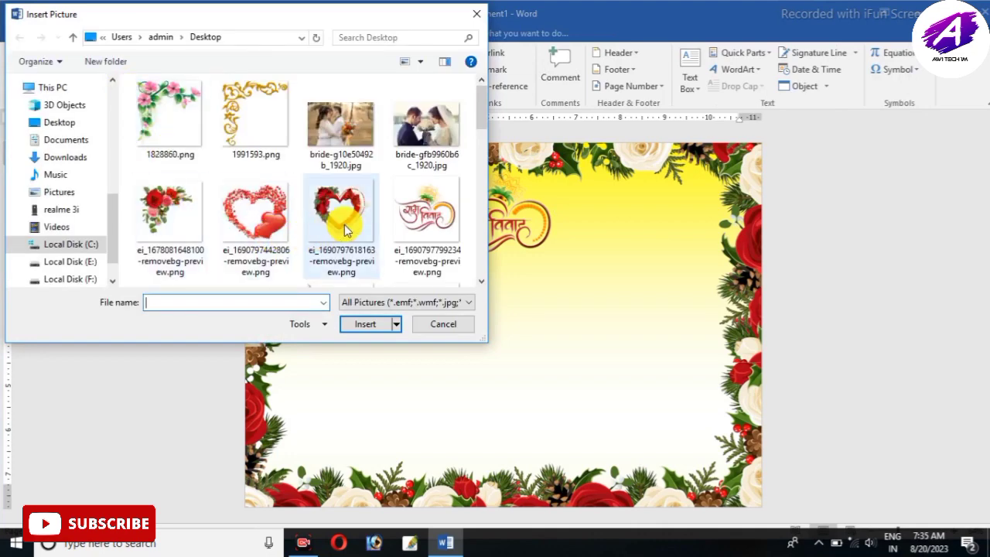
click(338, 221)
click(360, 325)
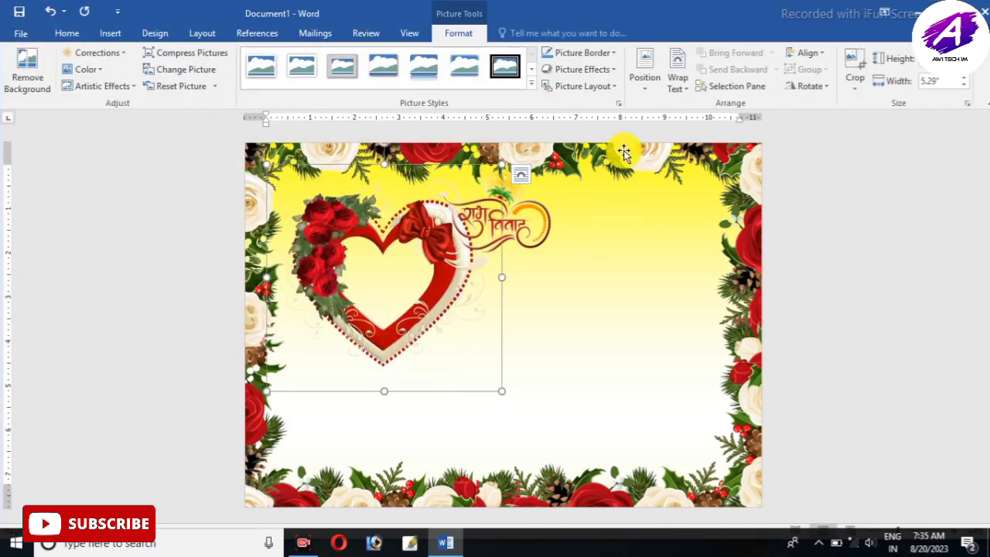
click(676, 90)
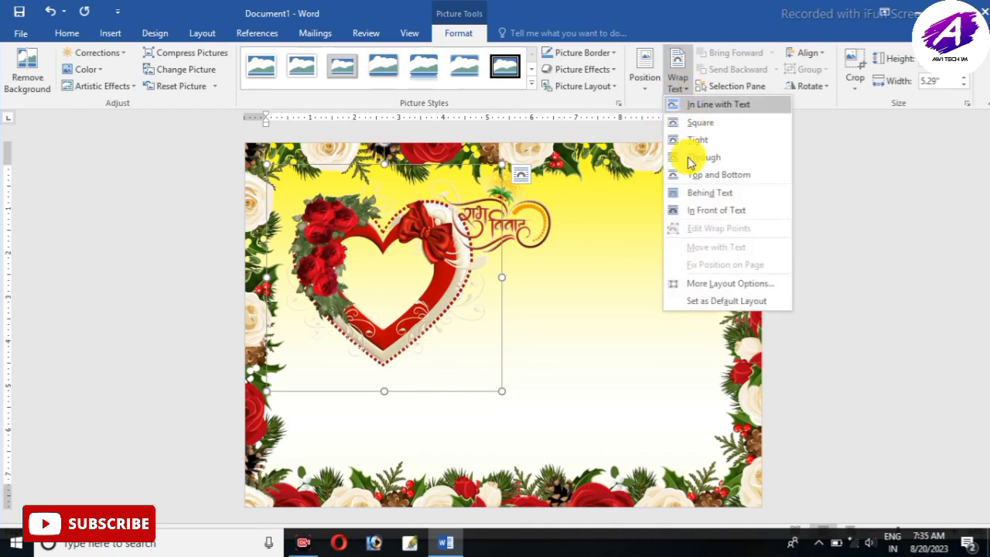
click(719, 213)
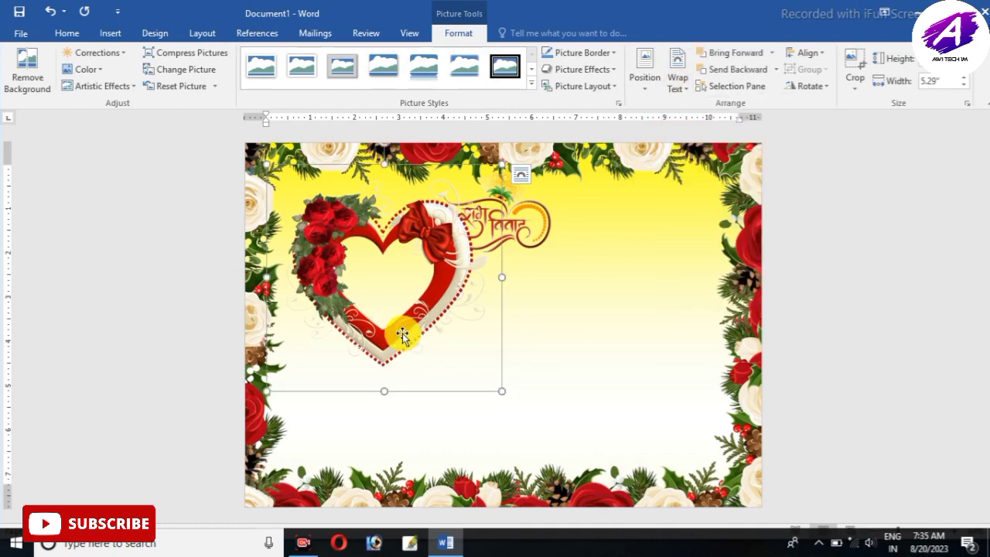
Shrink the heart to about 3.44 inches on the left and place a copy at lower right.
drag(531, 430, 447, 357)
drag(376, 323, 377, 341)
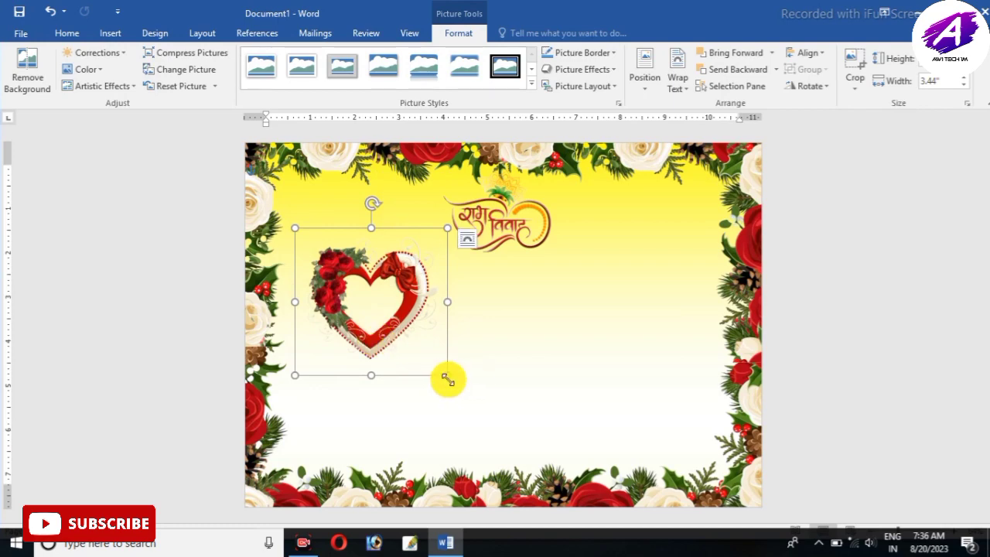
drag(446, 375, 437, 368)
drag(389, 327, 399, 331)
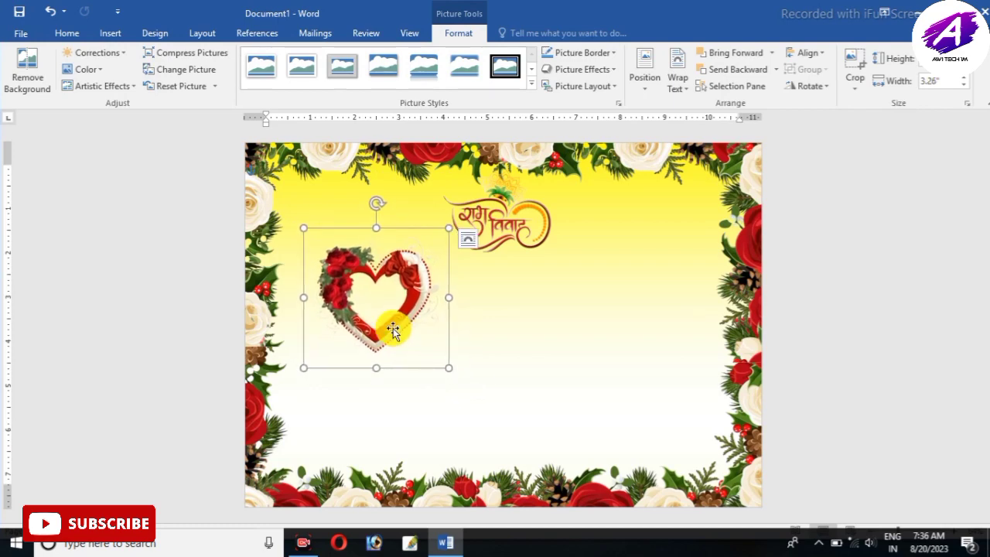
key(ctrl+z)
ctrl+drag(399, 333, 628, 422)
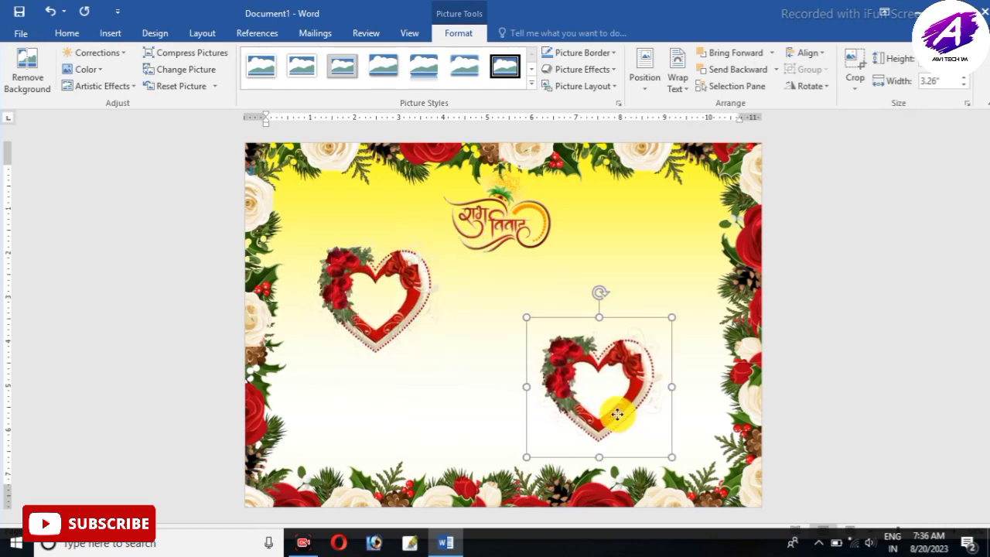
click(468, 395)
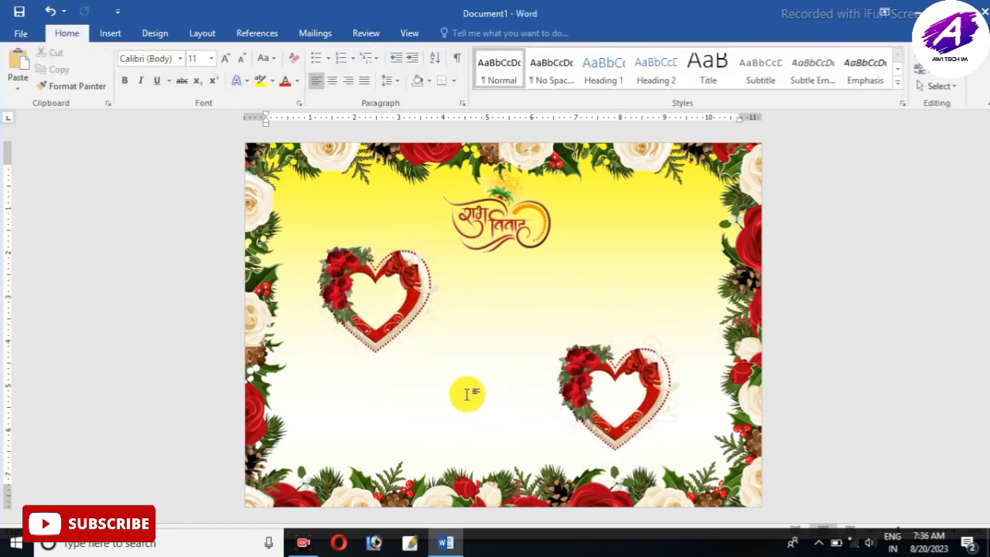
Insert the संग calligraphy image from the Desktop folder.
click(108, 34)
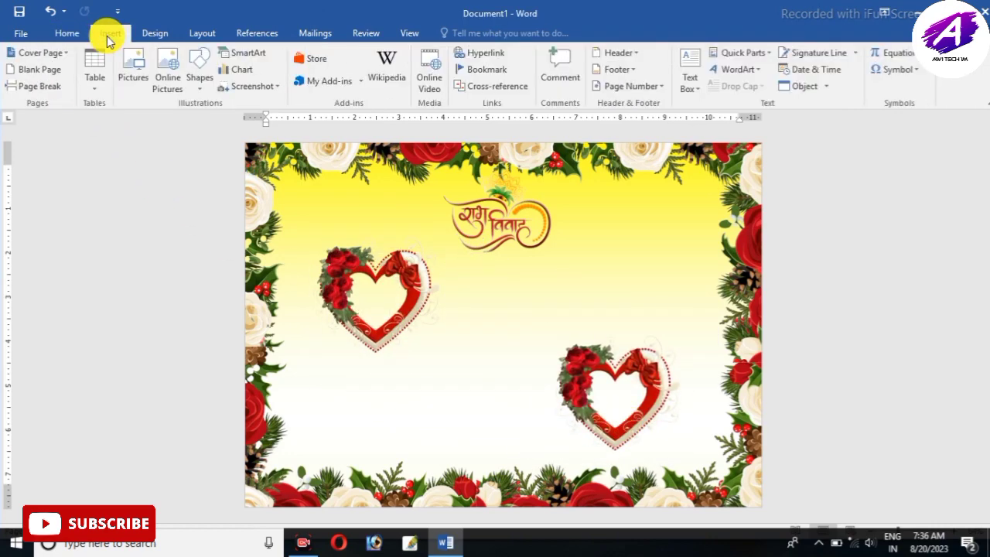
click(140, 83)
click(137, 82)
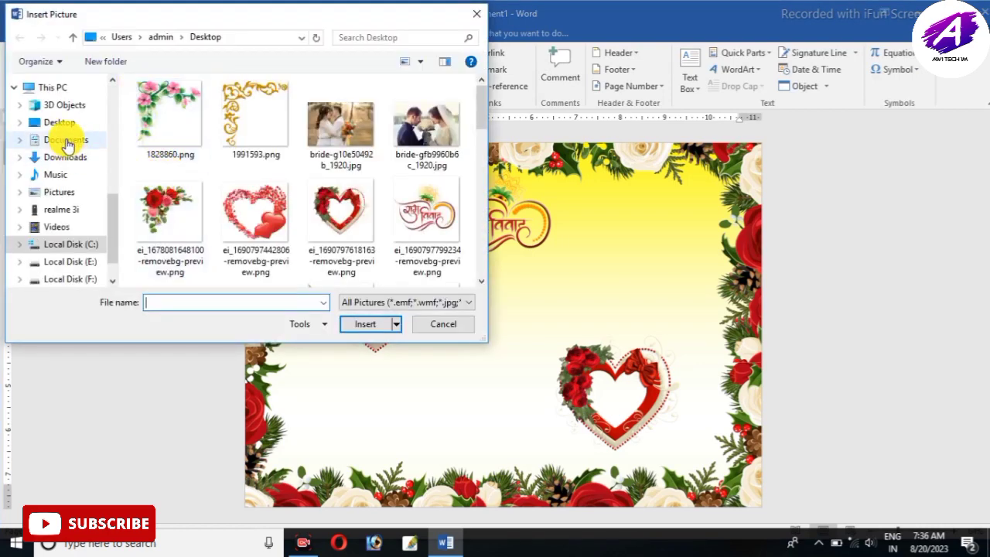
click(60, 122)
scroll(352, 224, down, 1)
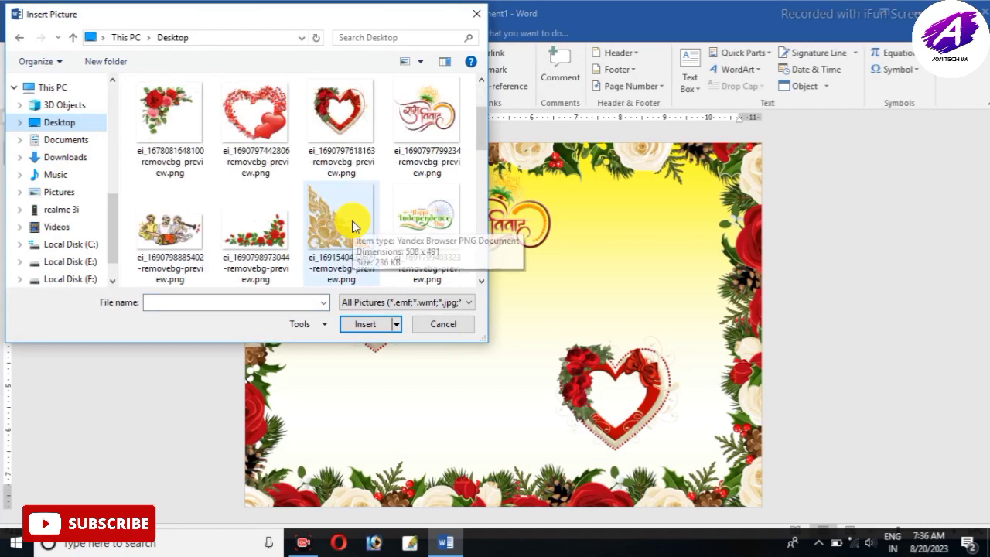
scroll(329, 223, down, 1)
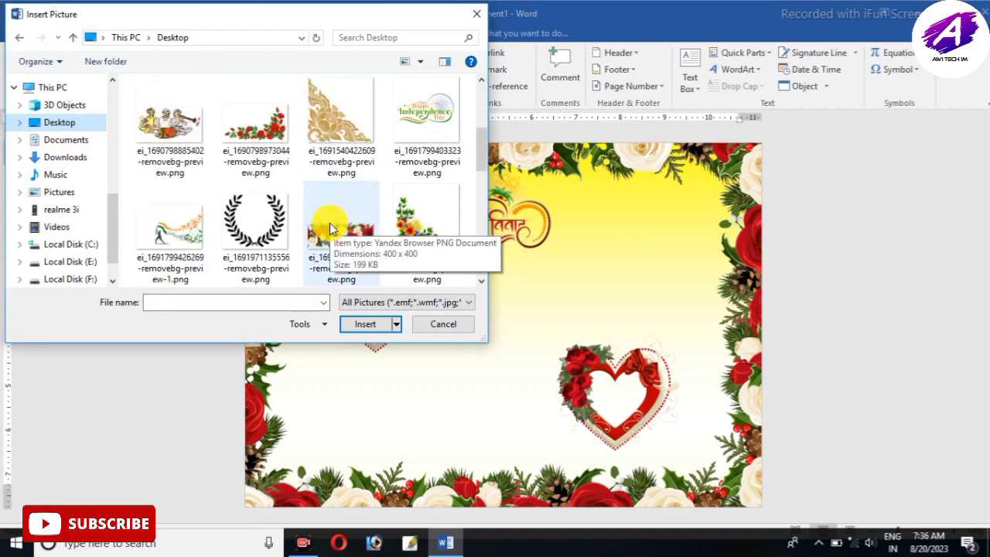
scroll(330, 222, down, 1)
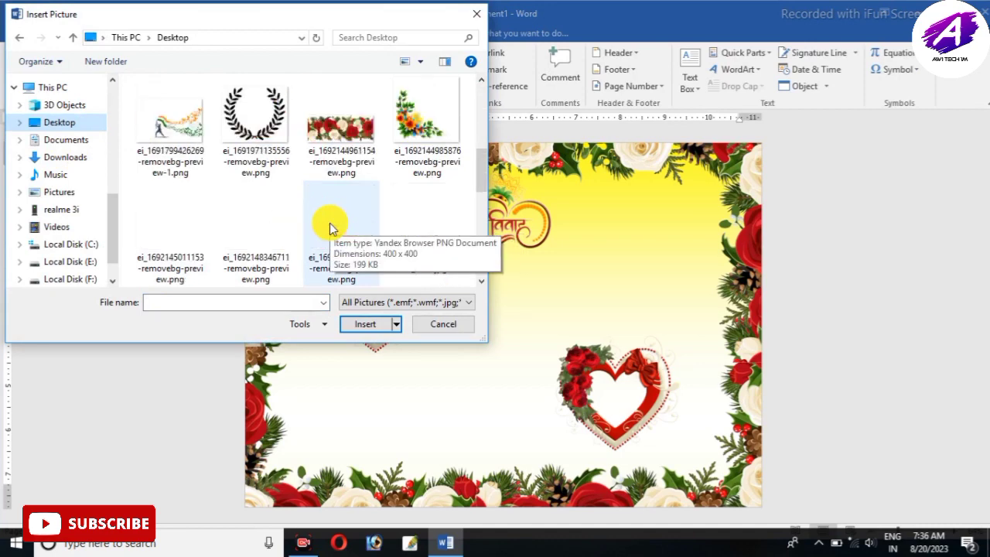
click(250, 224)
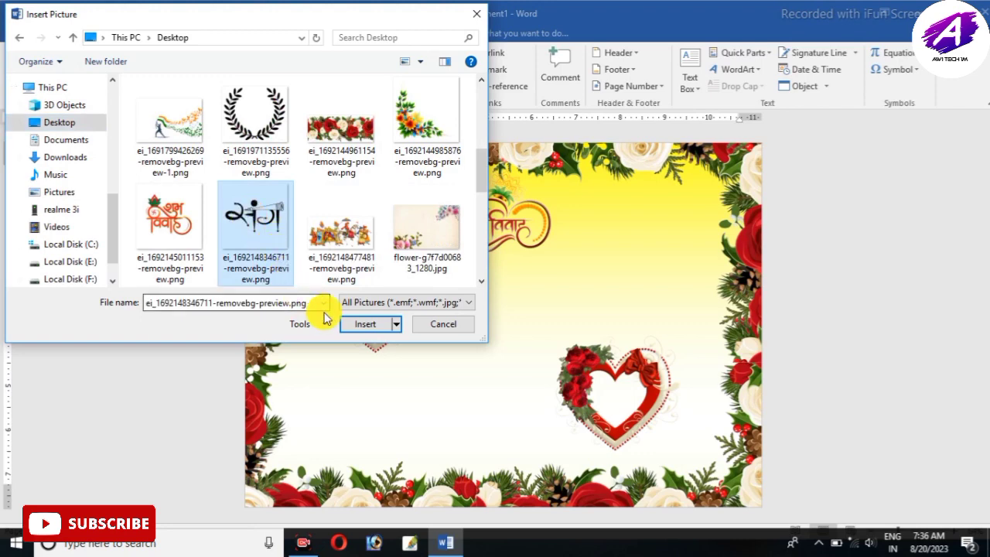
click(372, 328)
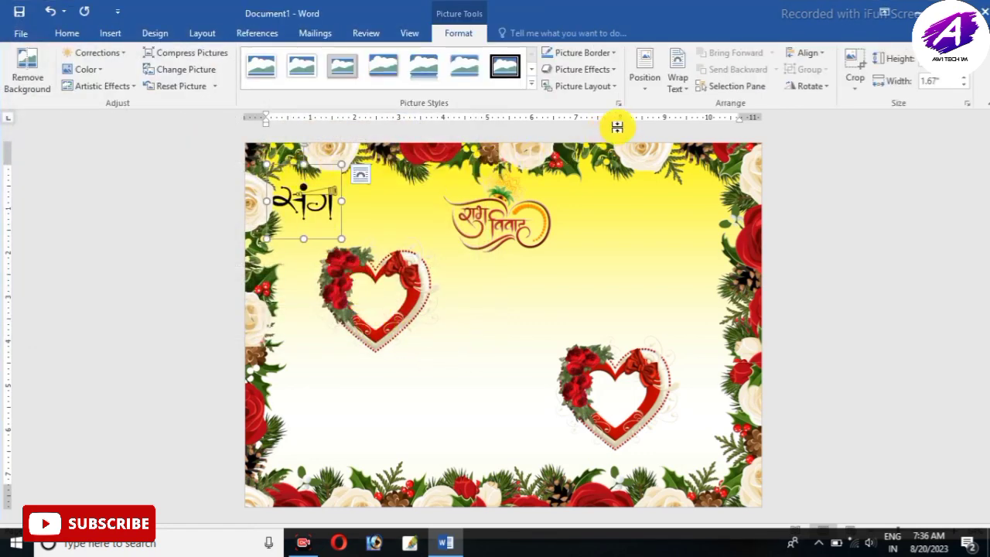
Float the संग image in front of text between the hearts, enlarged slightly with less tilt.
click(684, 89)
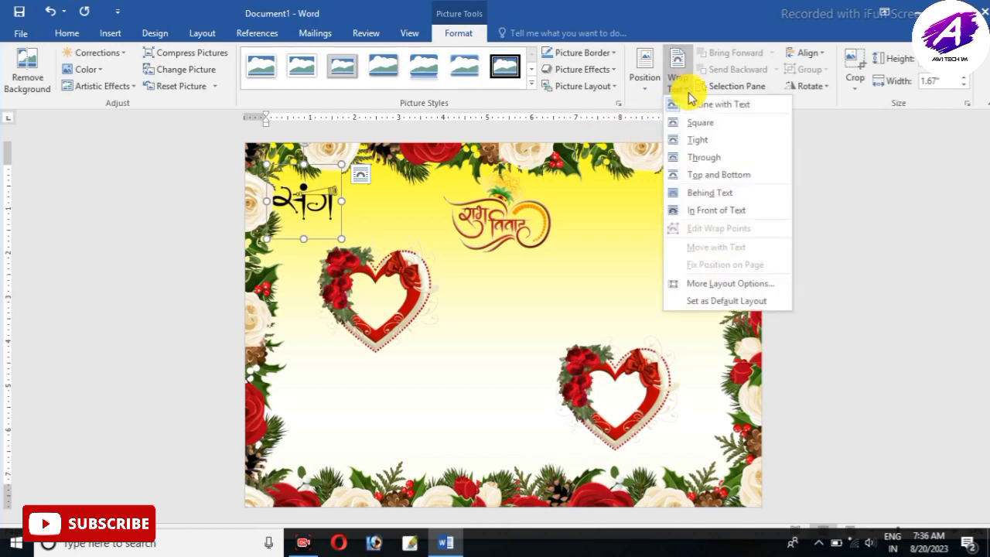
click(701, 211)
mouse_move(298, 170)
mouse_down()
mouse_move(463, 323)
mouse_move(459, 293)
mouse_up()
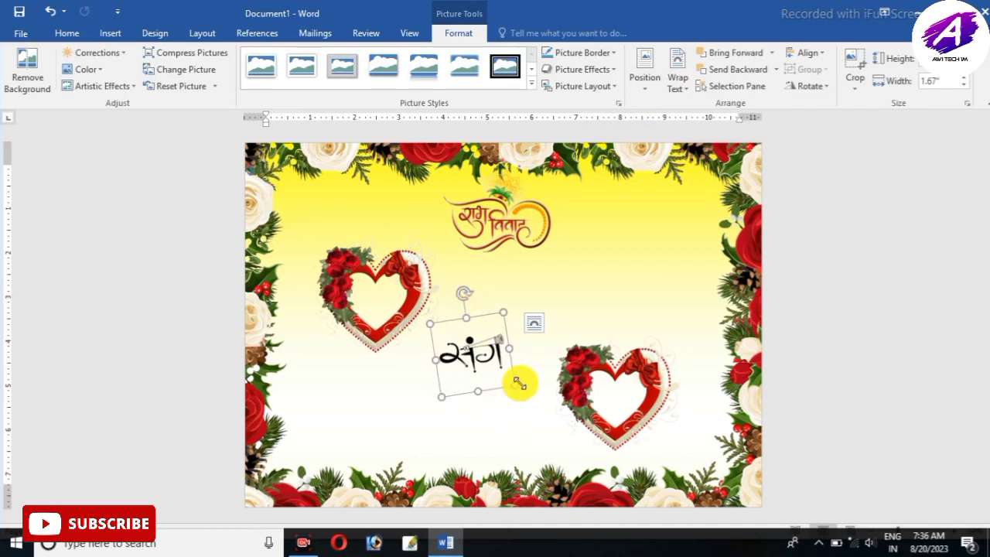
drag(517, 383, 522, 391)
drag(467, 295, 473, 293)
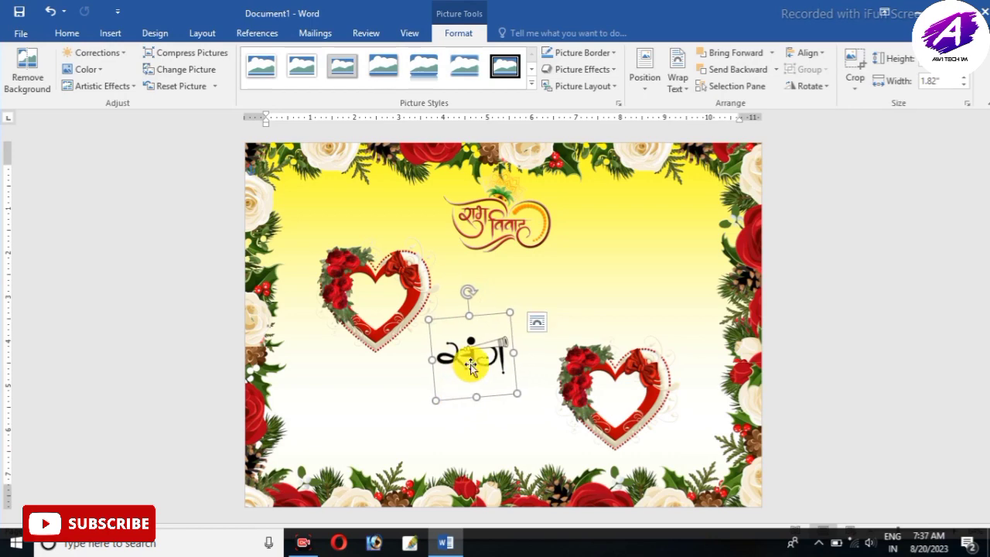
click(374, 390)
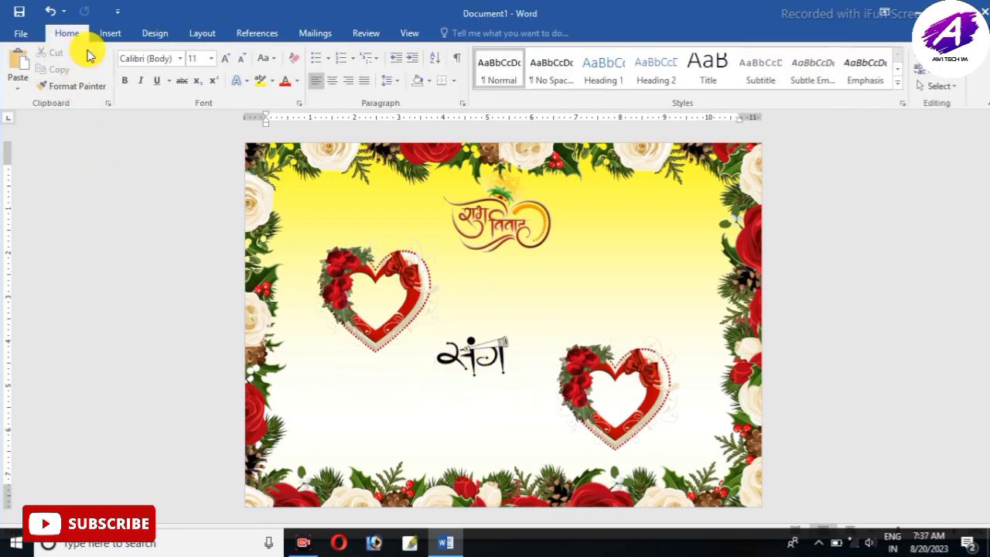
Insert the wedding procession illustration into the card.
click(111, 36)
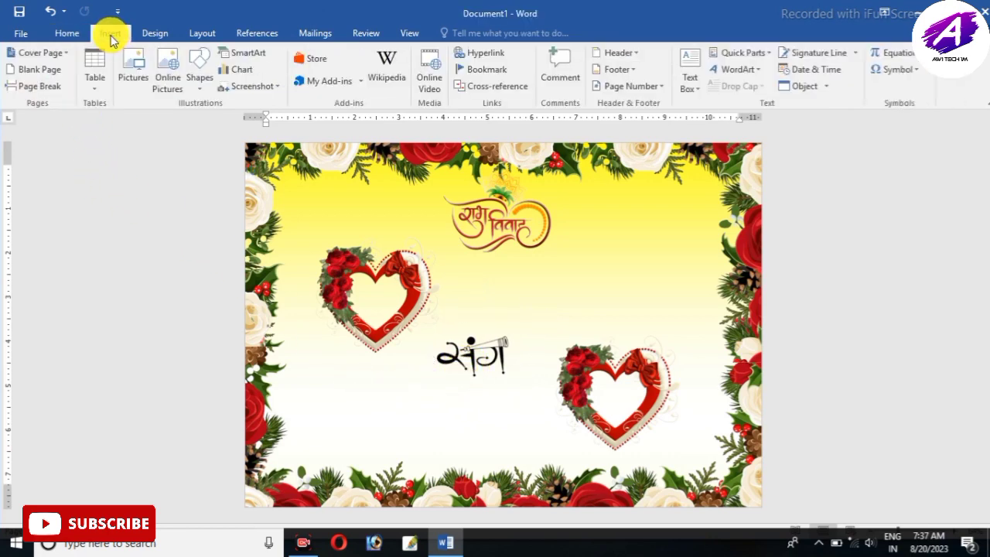
click(132, 89)
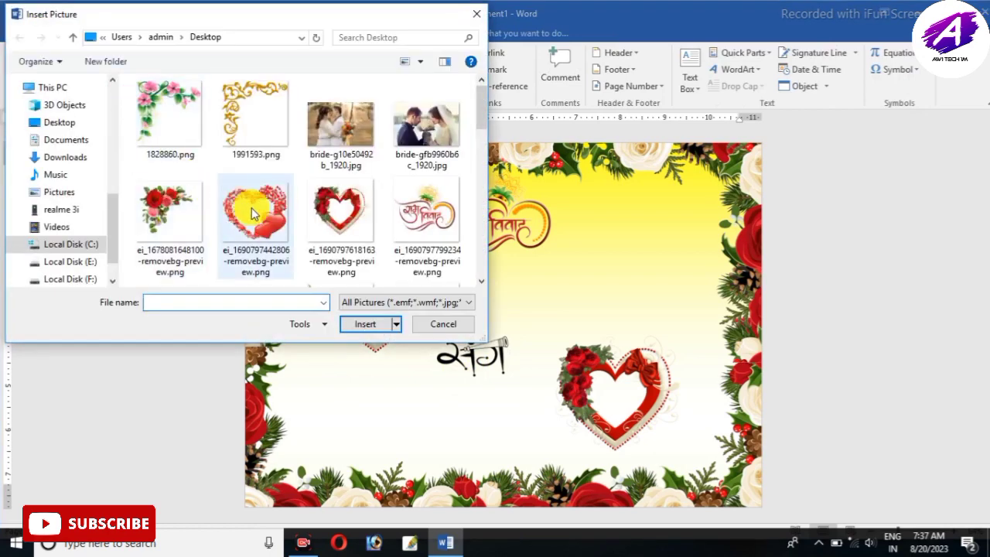
scroll(253, 215, down, 1)
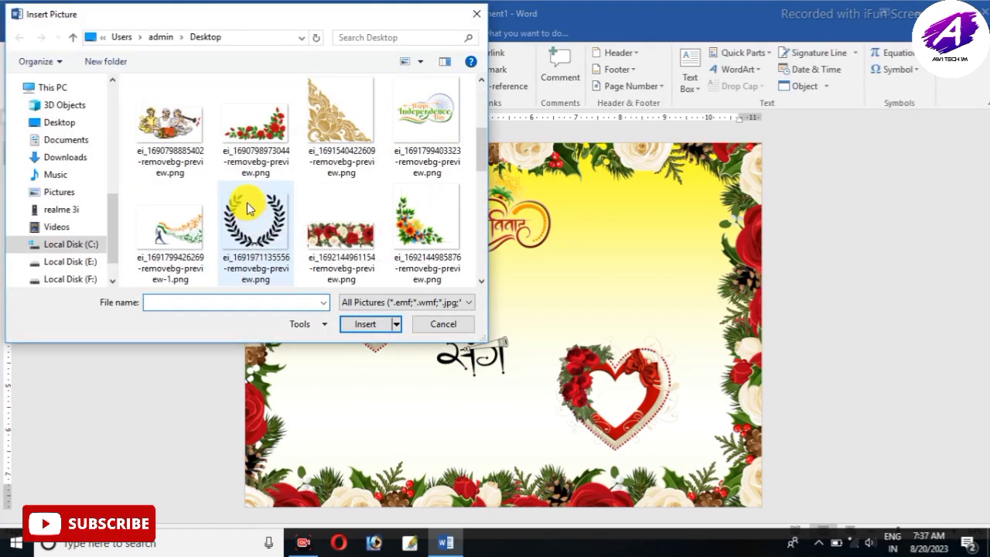
scroll(247, 205, down, 1)
scroll(247, 209, down, 1)
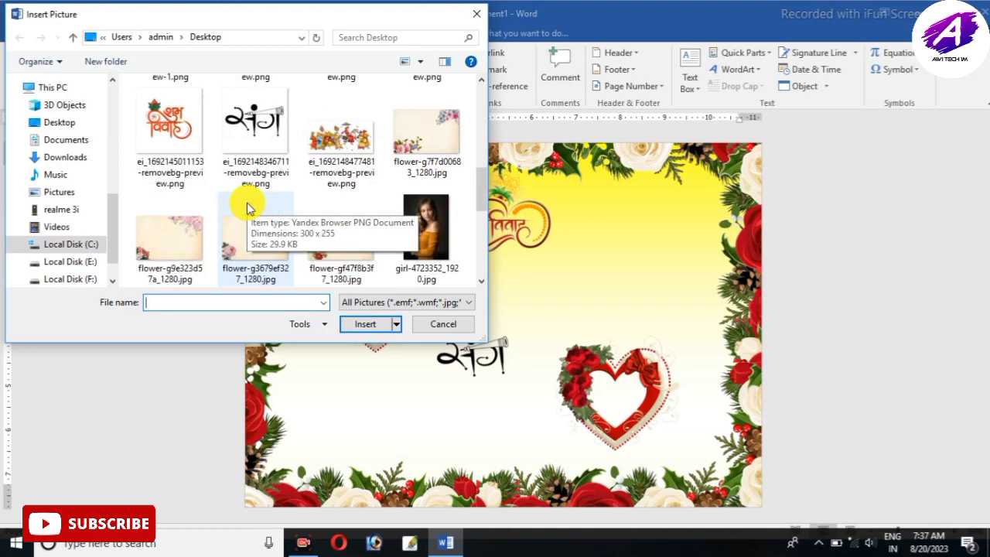
click(348, 158)
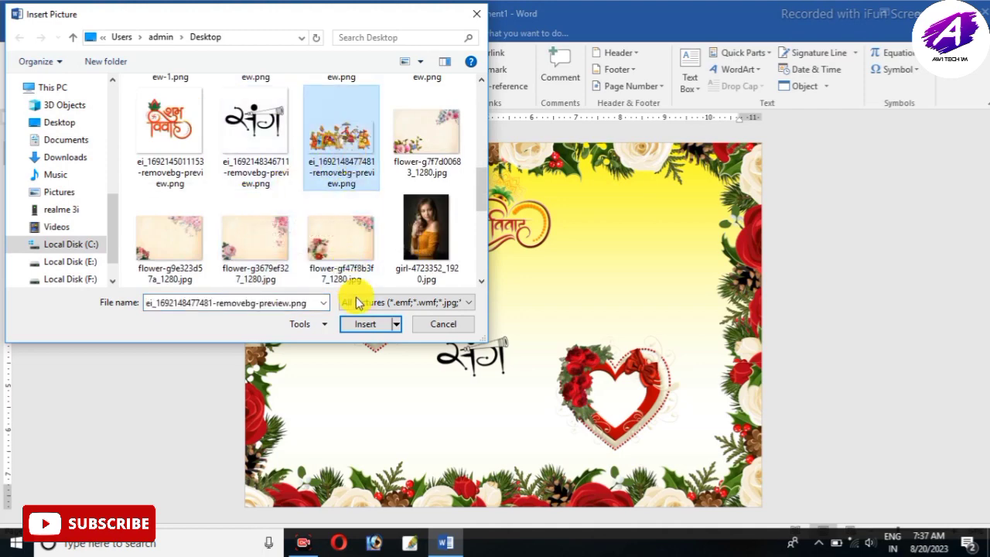
click(366, 328)
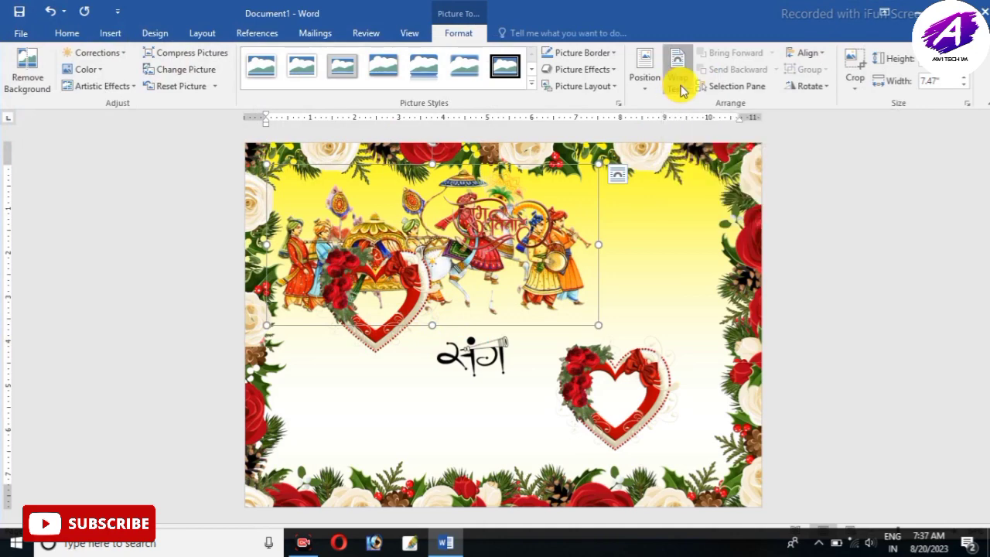
Float the procession illustration in front of text, shrunk to 3.78 inches at the lower left.
click(677, 84)
click(706, 217)
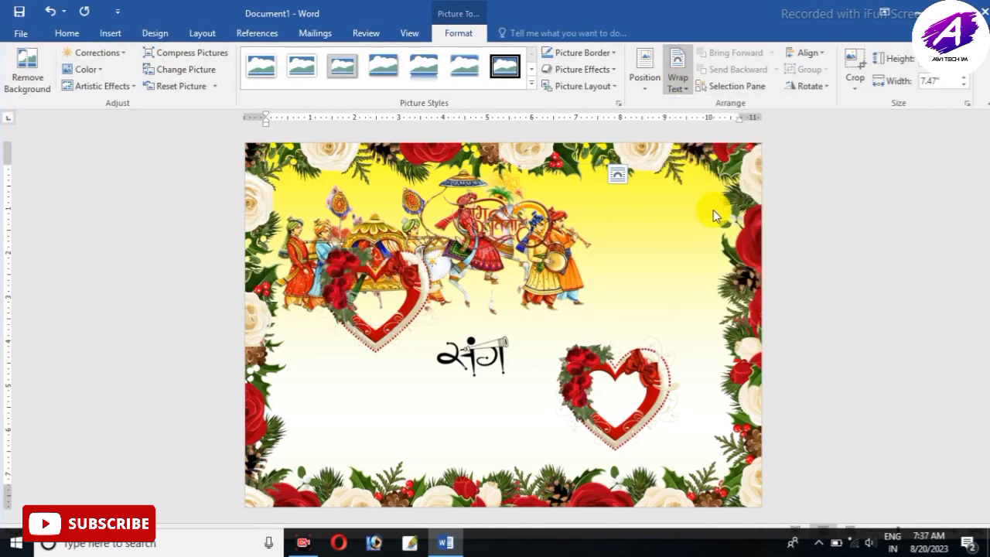
drag(433, 232, 433, 360)
mouse_move(581, 305)
mouse_down()
mouse_move(494, 377)
mouse_move(461, 379)
mouse_up()
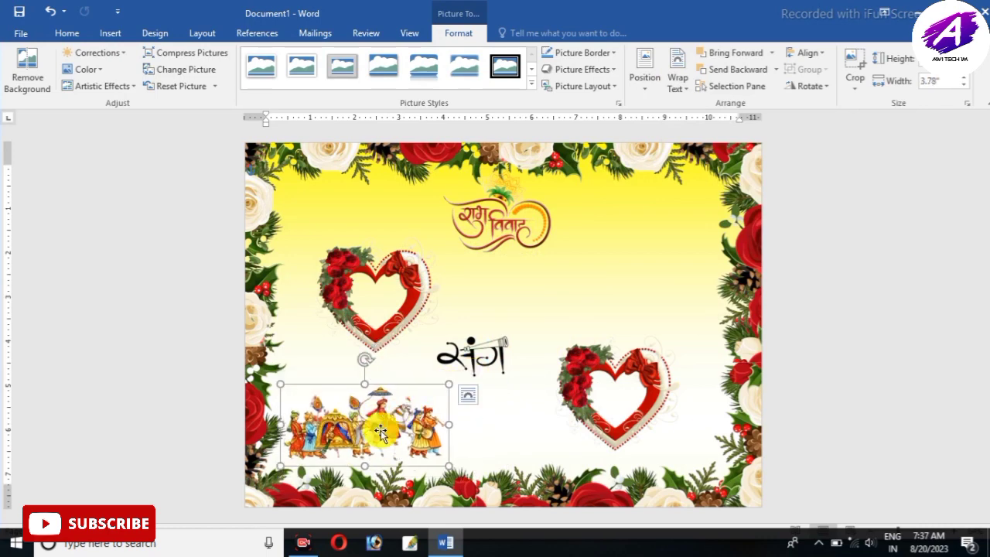
drag(383, 427, 390, 422)
click(564, 292)
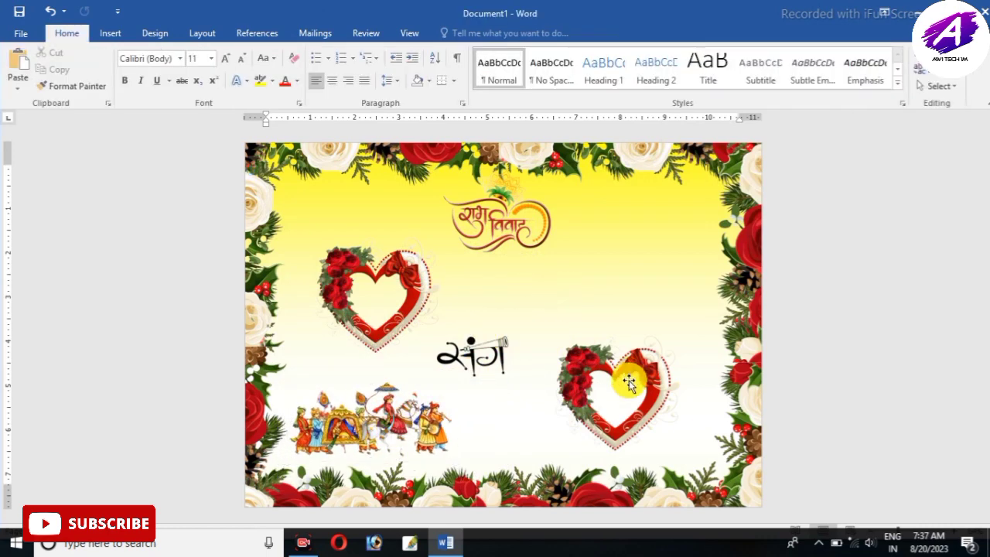
Nudge the left and right heart frames inward, closer together.
click(495, 358)
click(605, 386)
drag(576, 394, 570, 400)
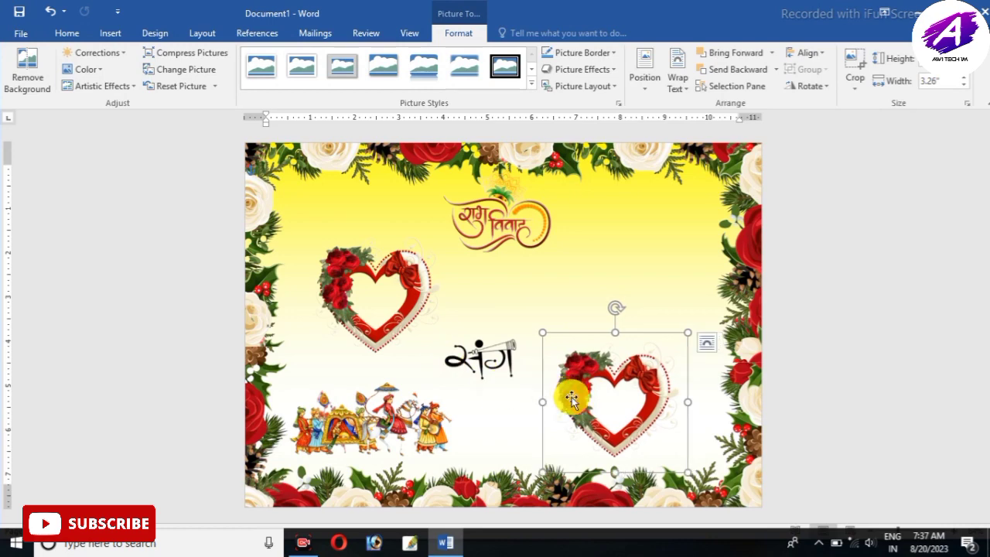
drag(417, 322, 433, 327)
click(579, 325)
drag(595, 391, 582, 396)
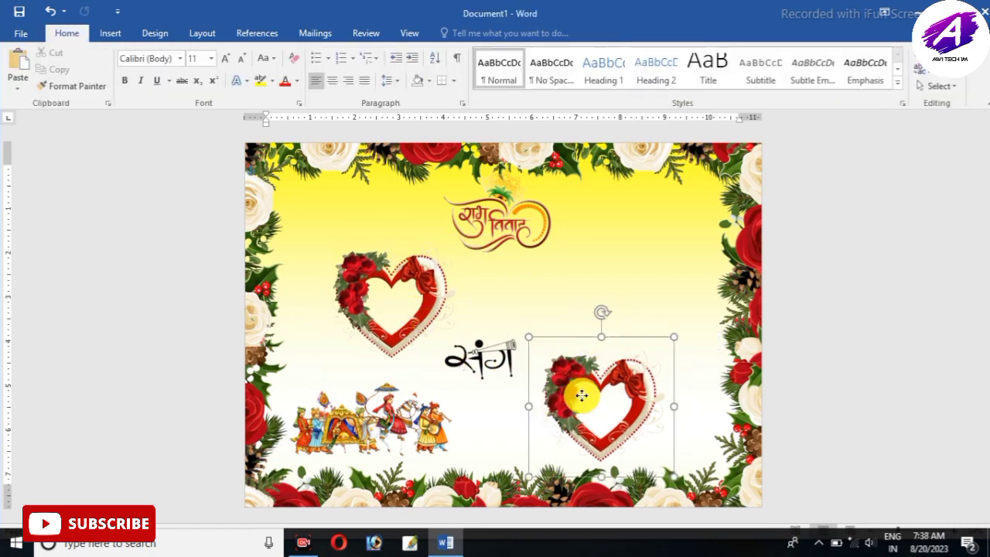
click(564, 325)
click(111, 34)
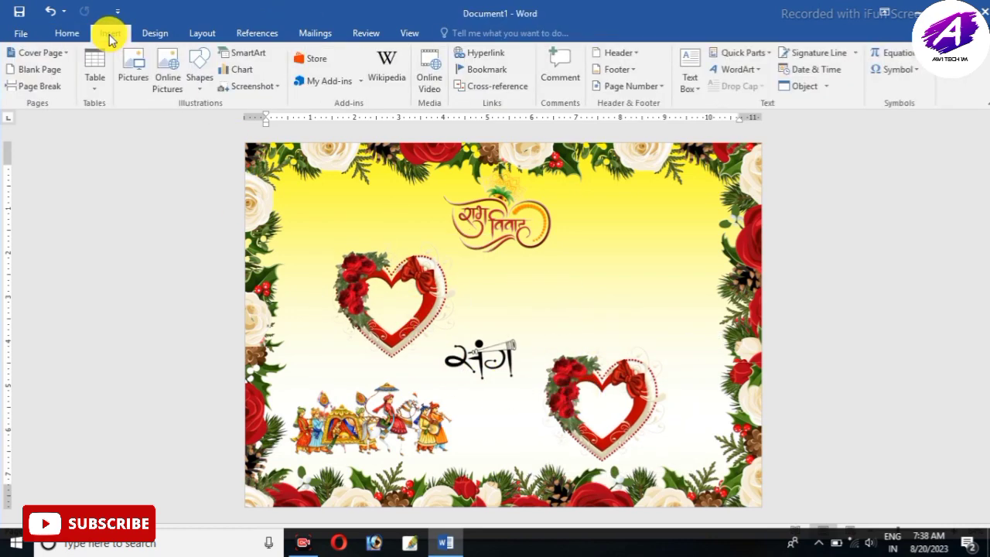
Add a WordArt text box right of centre below the title and clear its placeholder text.
click(730, 72)
click(727, 102)
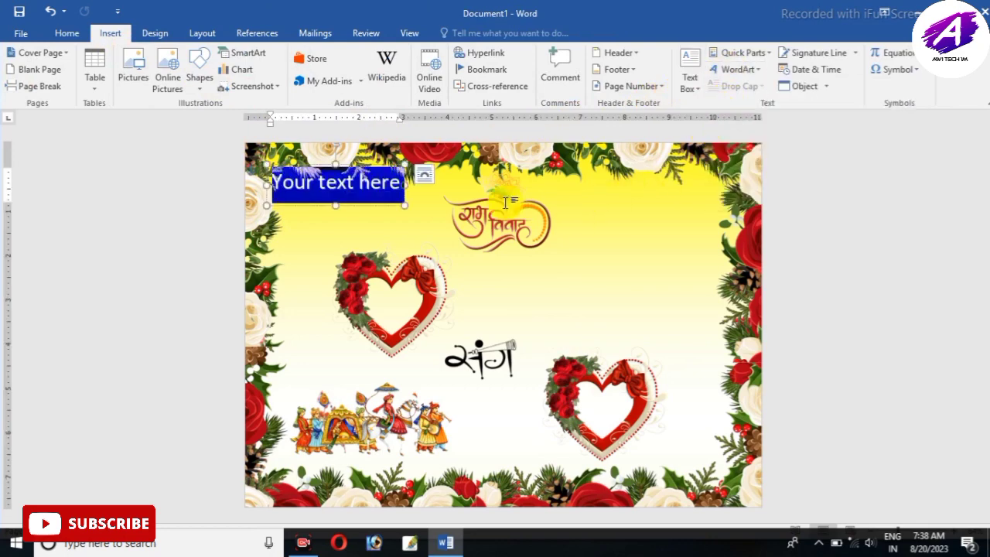
mouse_move(366, 167)
mouse_down()
mouse_move(425, 204)
mouse_move(663, 263)
mouse_move(548, 294)
mouse_up()
click(663, 264)
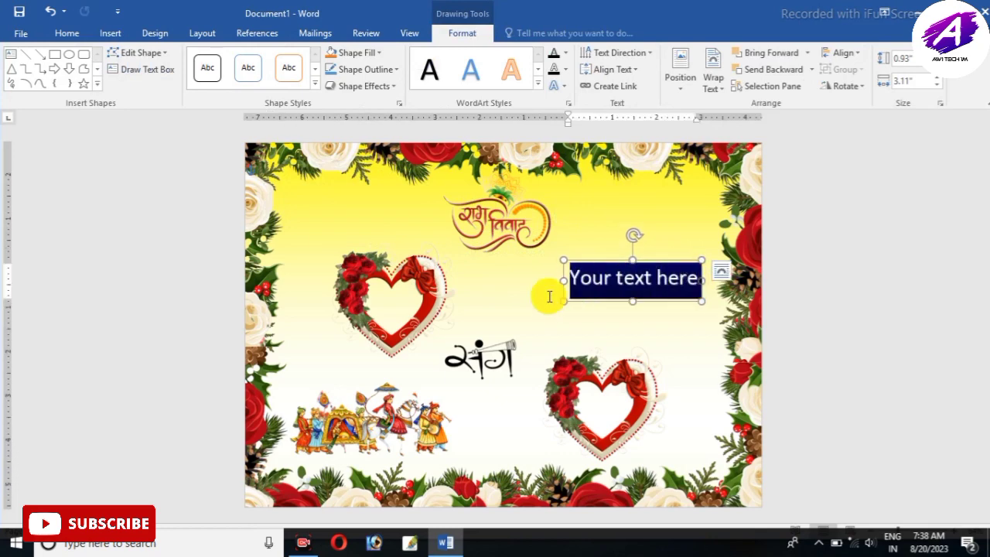
key(Delete)
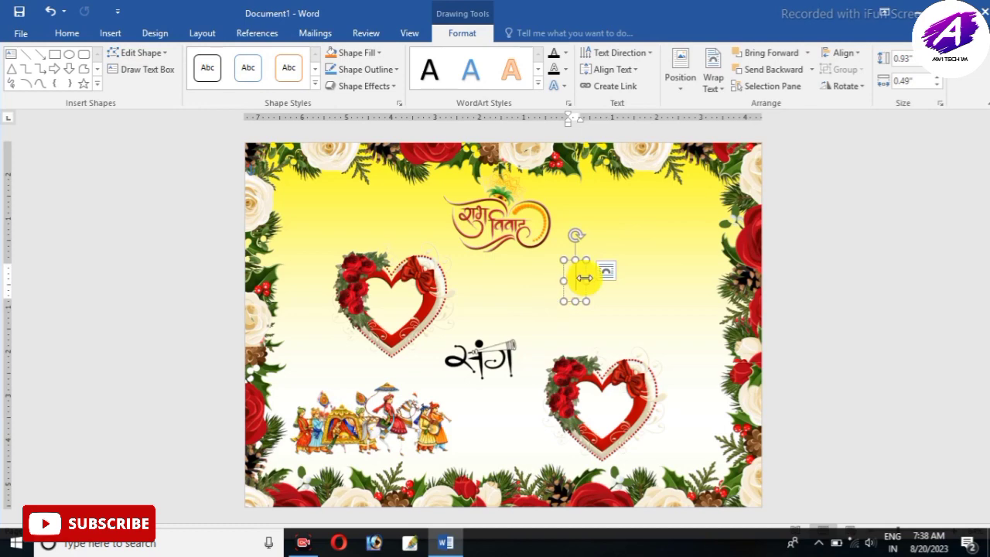
Type the date '- 29-08-2023' in Algerian font, size 26.
click(70, 34)
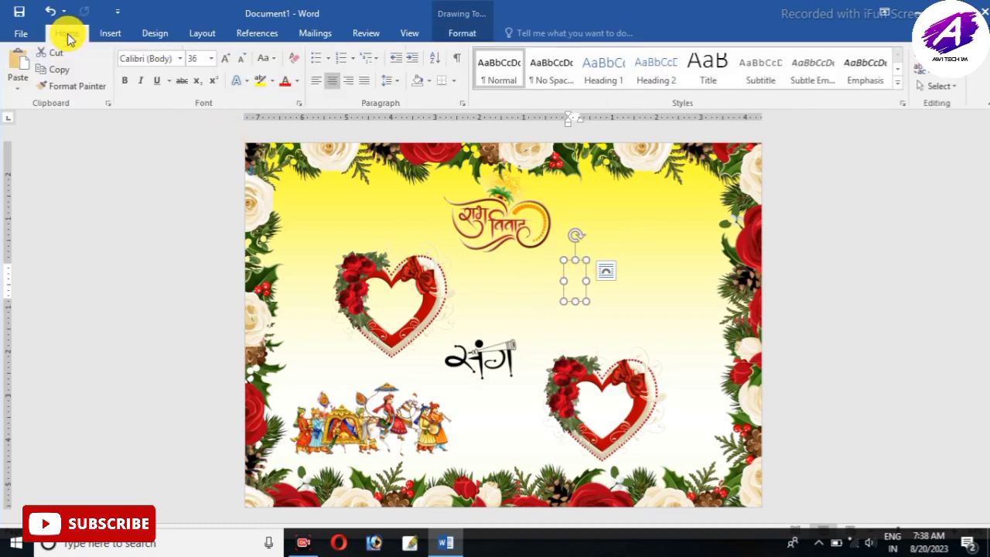
click(178, 61)
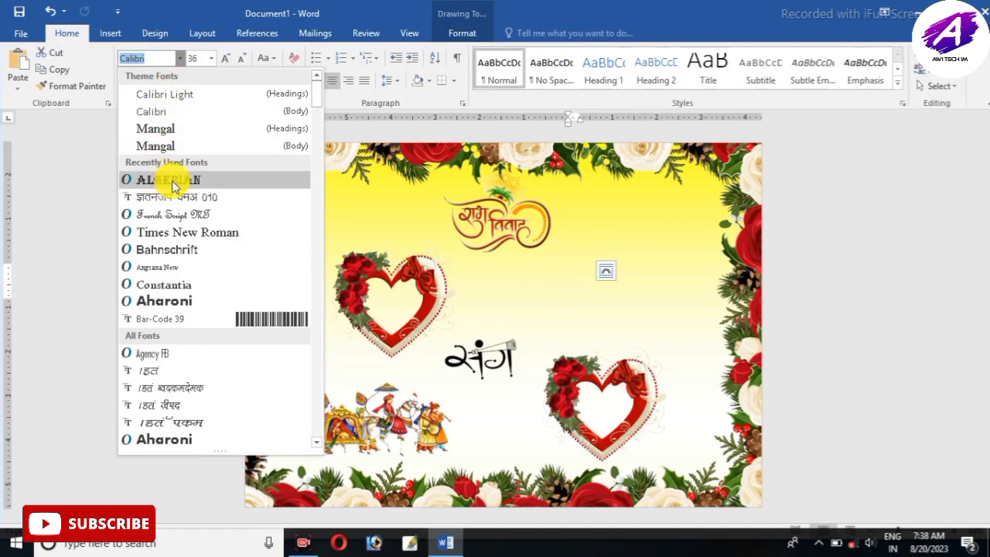
click(168, 180)
click(212, 60)
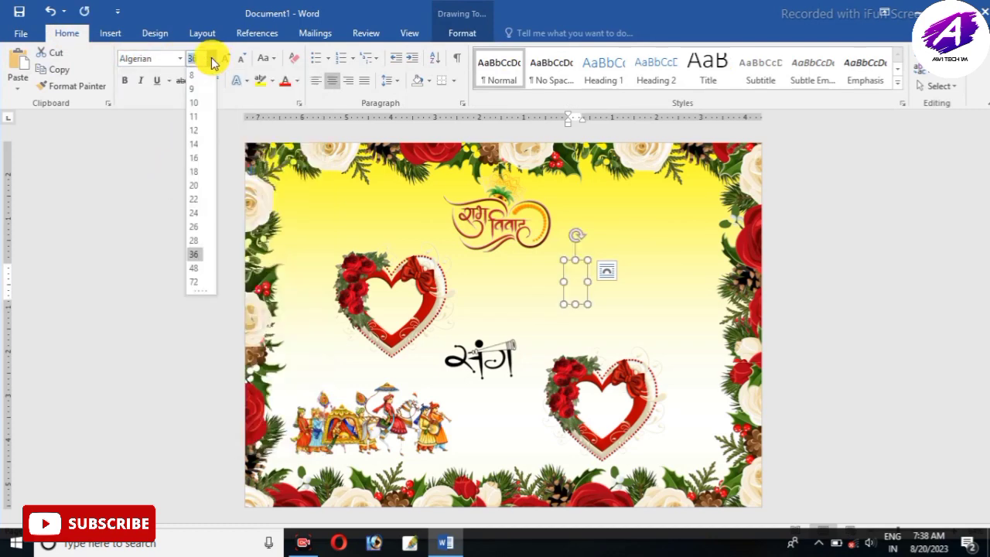
click(193, 229)
text(DATE)
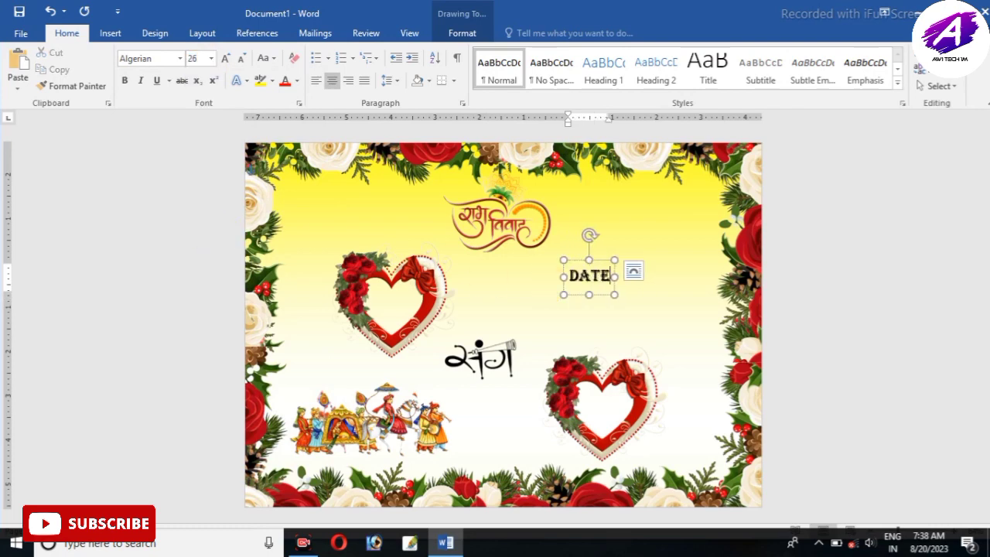
text(- 29-)
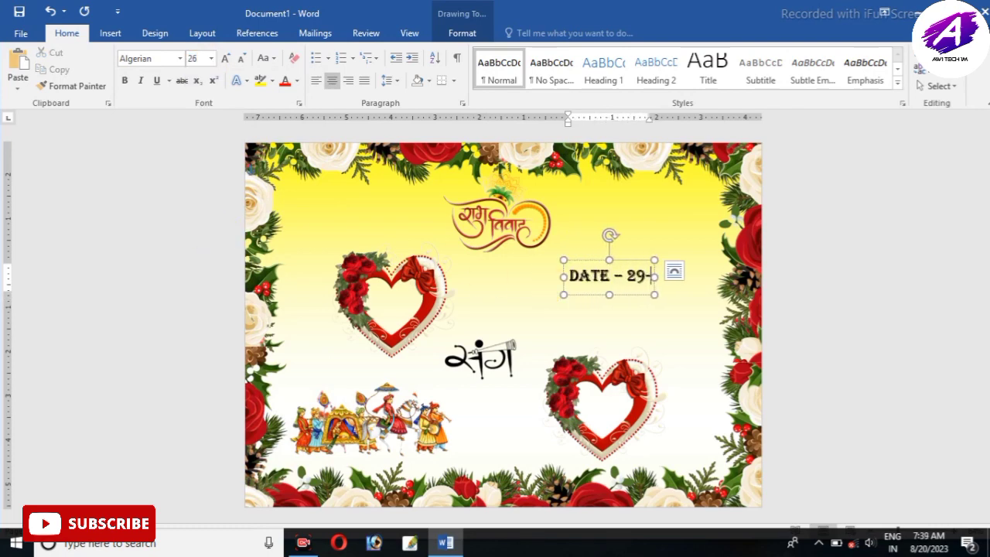
text(2023)
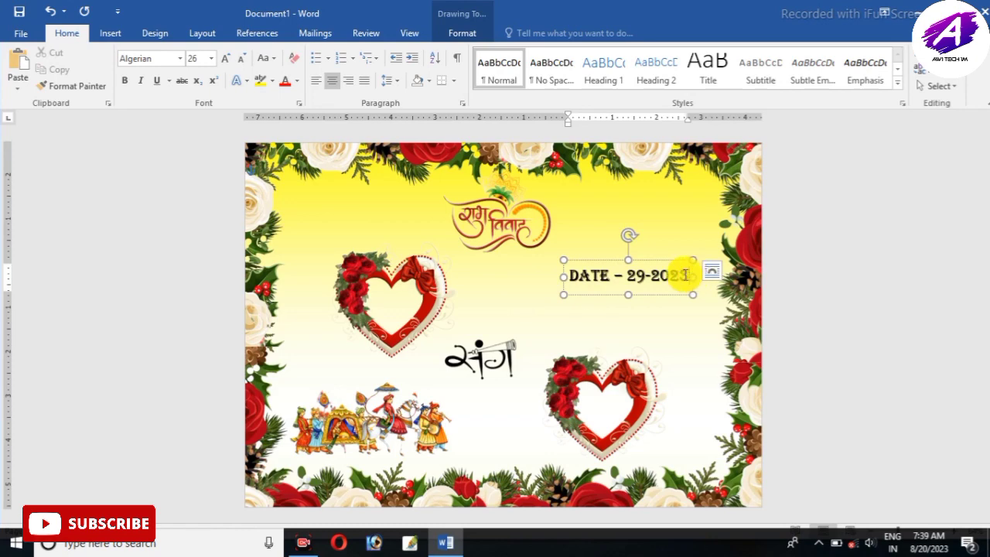
click(651, 276)
text(08-)
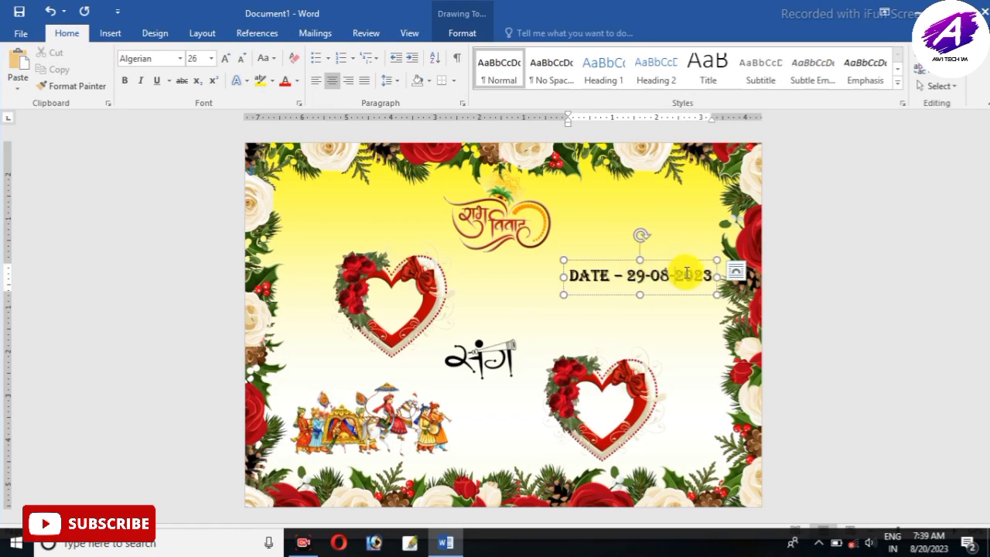
Colour the whole date text dark blue.
drag(715, 276, 568, 276)
click(296, 80)
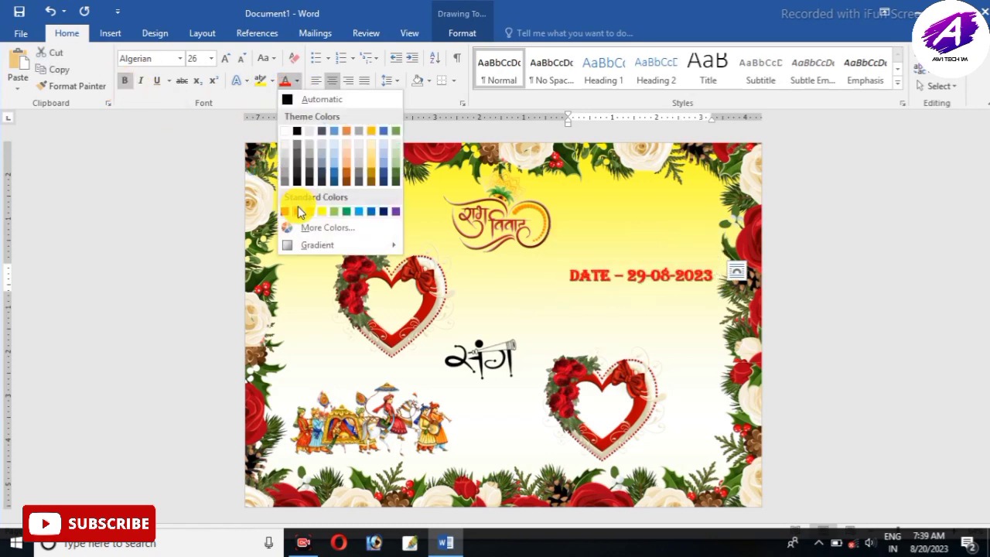
click(383, 211)
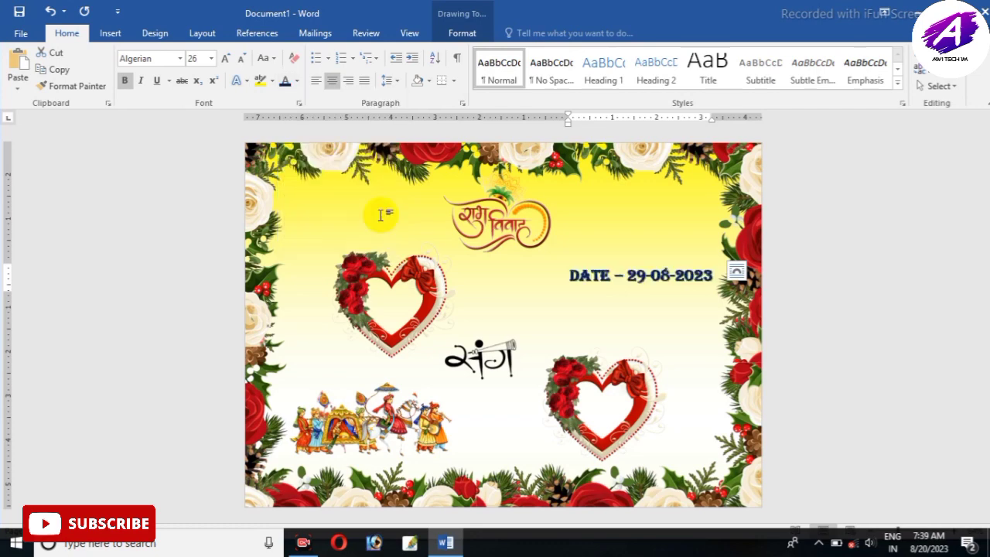
Copy the date text box onto the left heart and change its text to SONU.
click(618, 294)
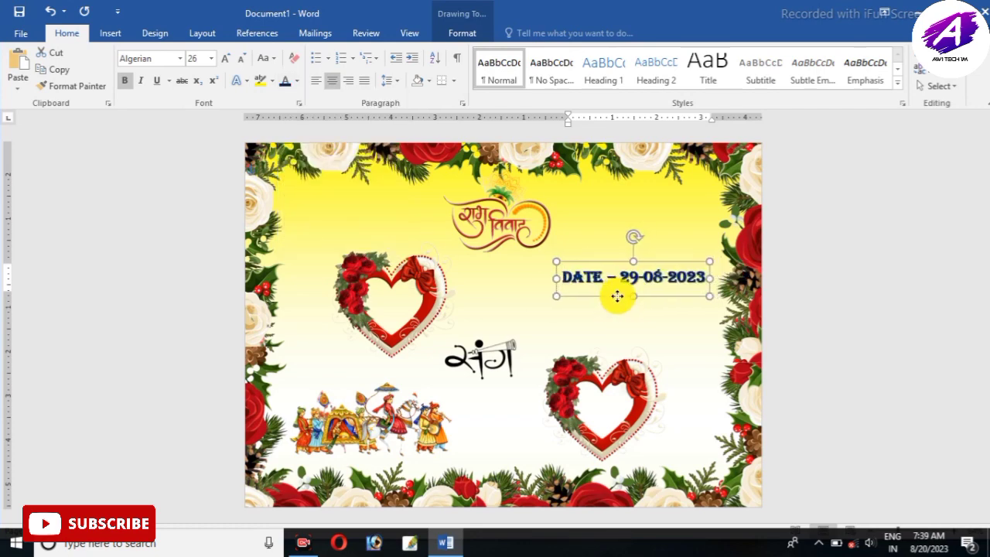
click(666, 330)
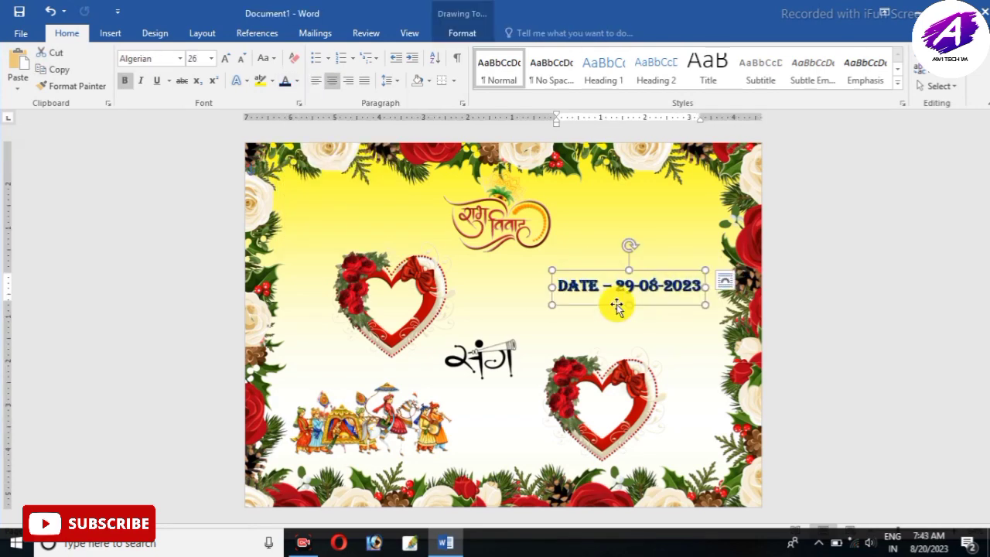
ctrl+drag(615, 304, 388, 317)
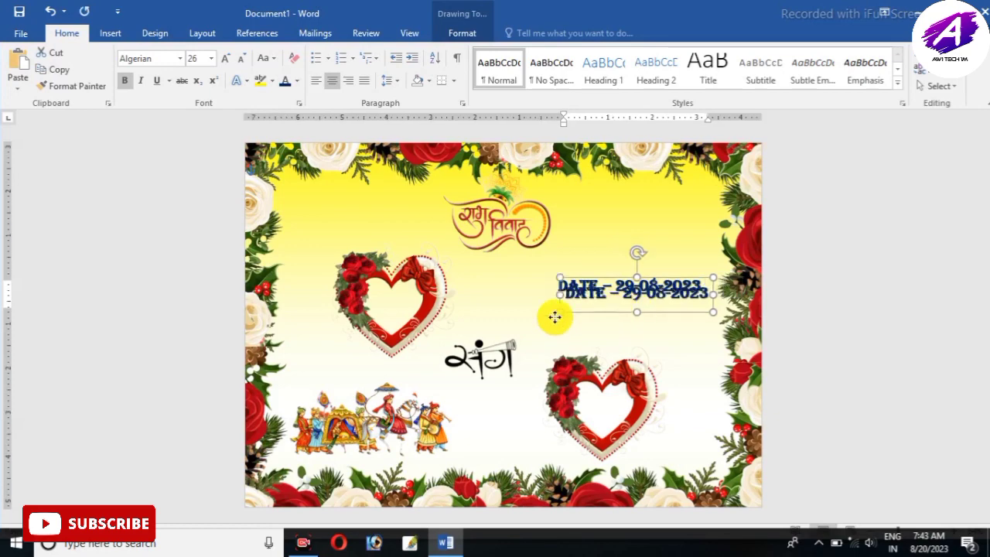
click(389, 317)
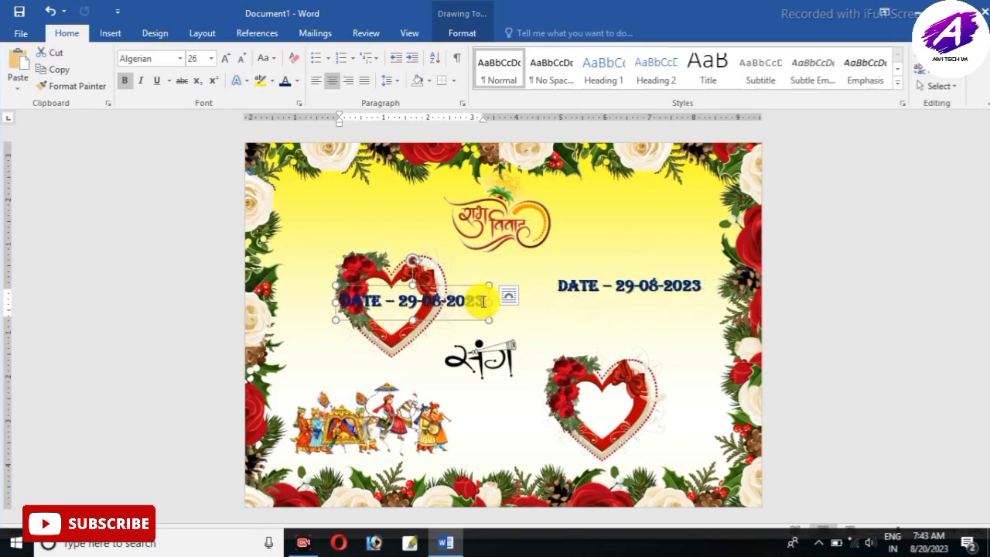
key(BackSpace)
key(BackSpace)
key(BackSpace)
key(BackSpace)
key(BackSpace)
key(BackSpace)
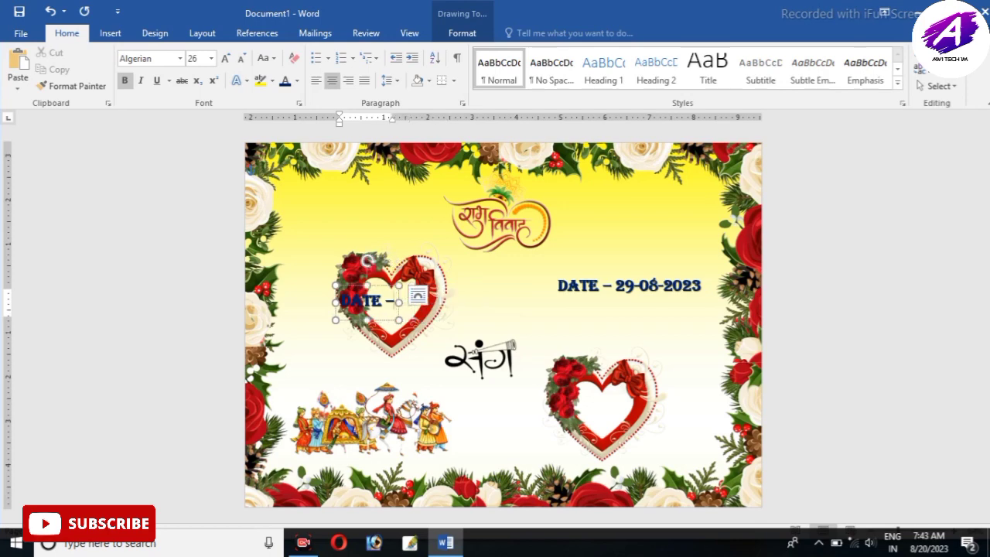
key(BackSpace)
key(BackSpace)
key(BackSpace)
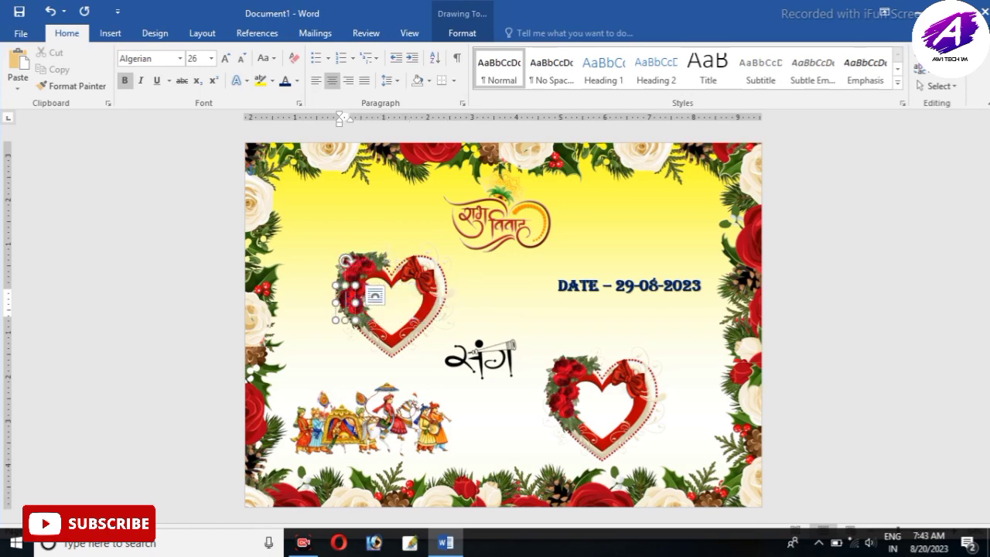
text(SONU)
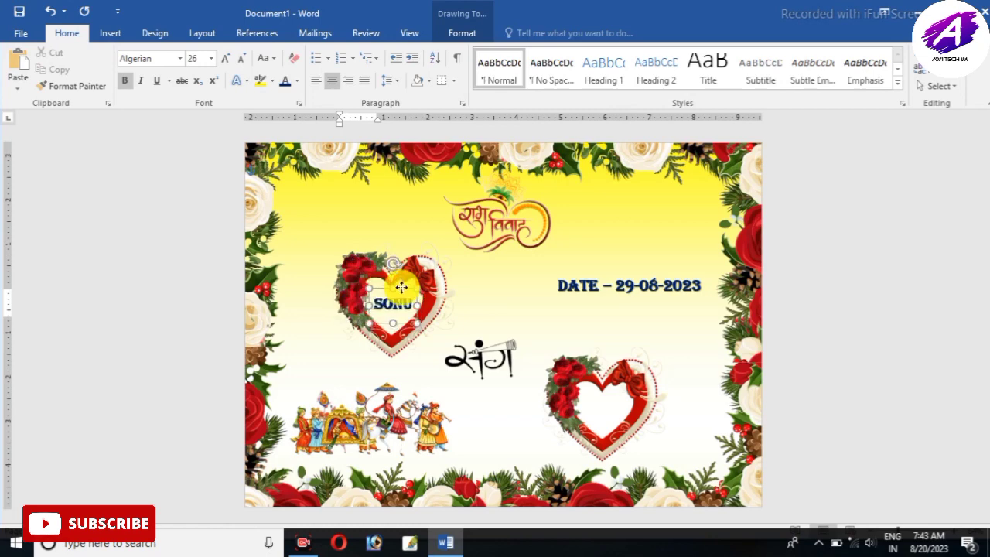
Centre SONU in the left heart, colour it red, and duplicate the box.
mouse_move(368, 285)
mouse_down()
mouse_move(402, 289)
mouse_move(375, 303)
mouse_up()
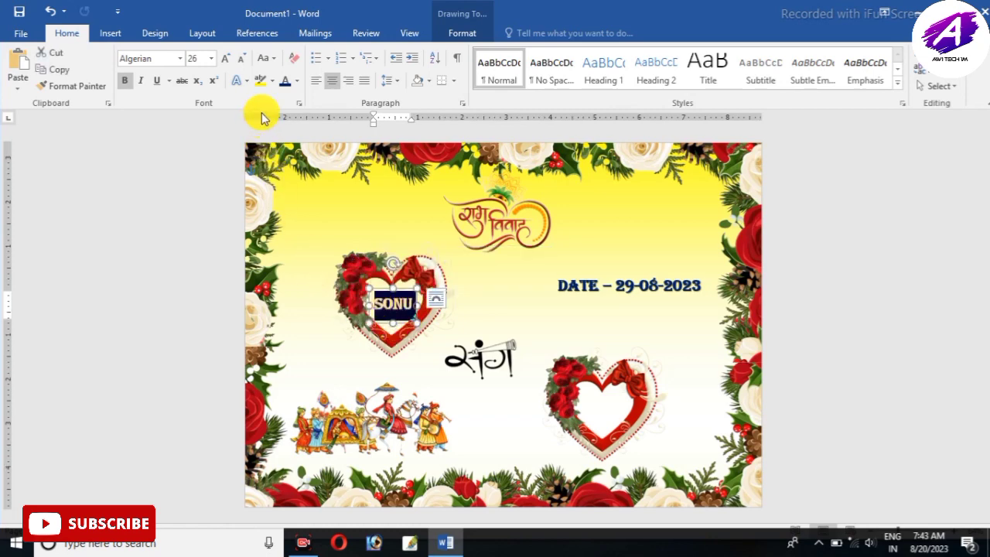
click(296, 81)
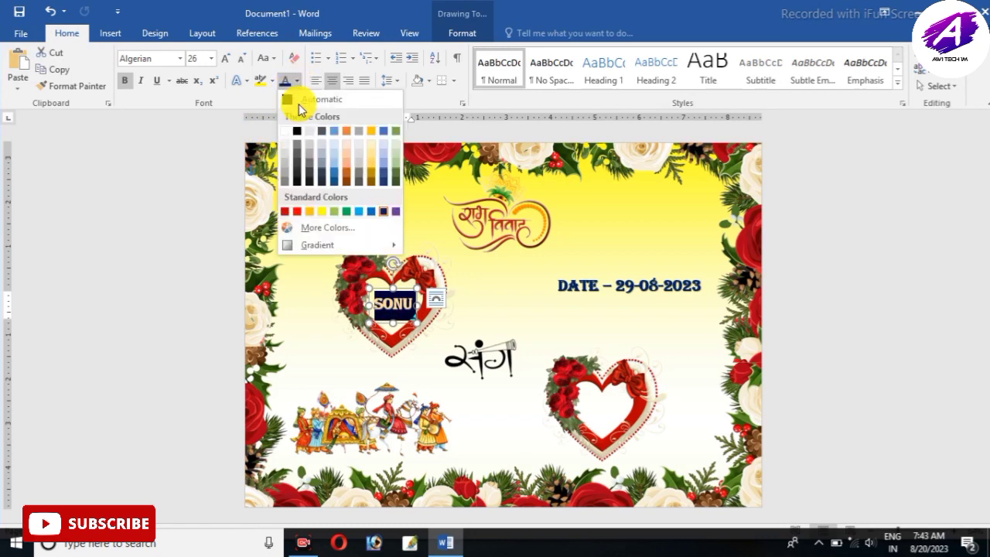
click(293, 212)
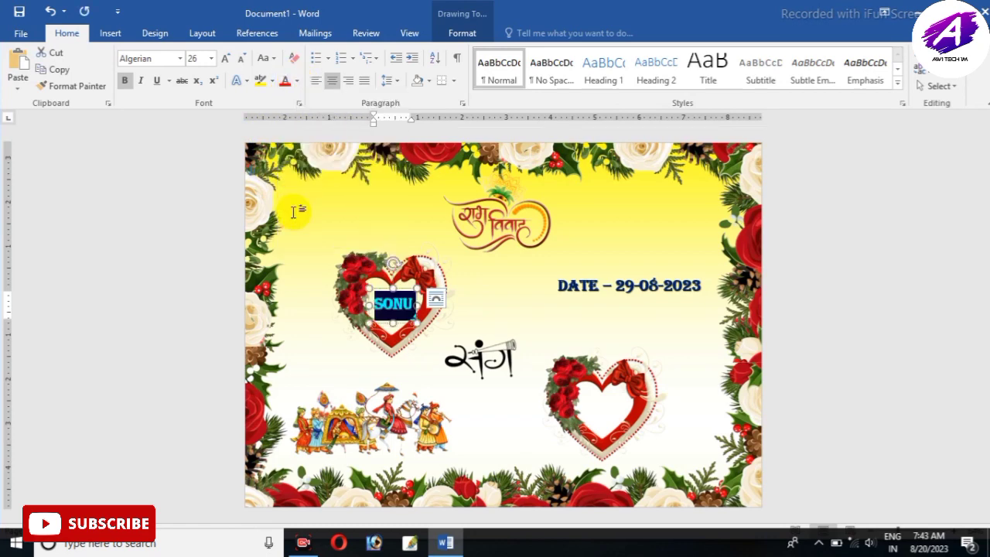
click(400, 289)
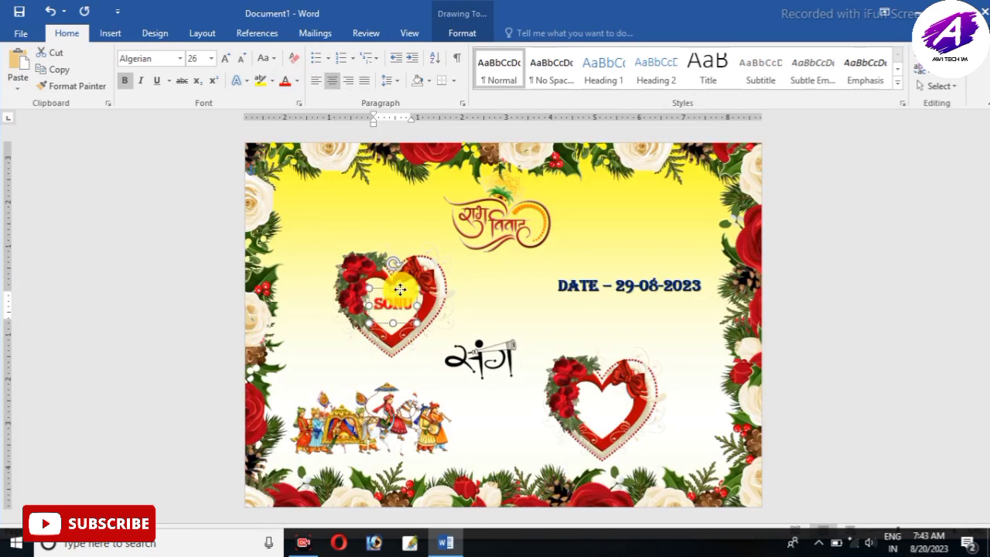
click(400, 289)
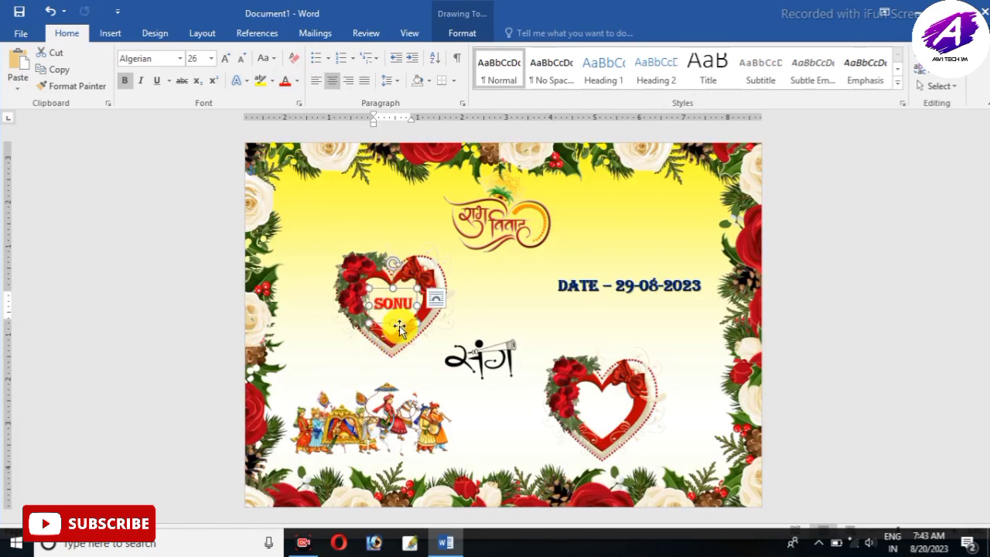
key(ctrl+v)
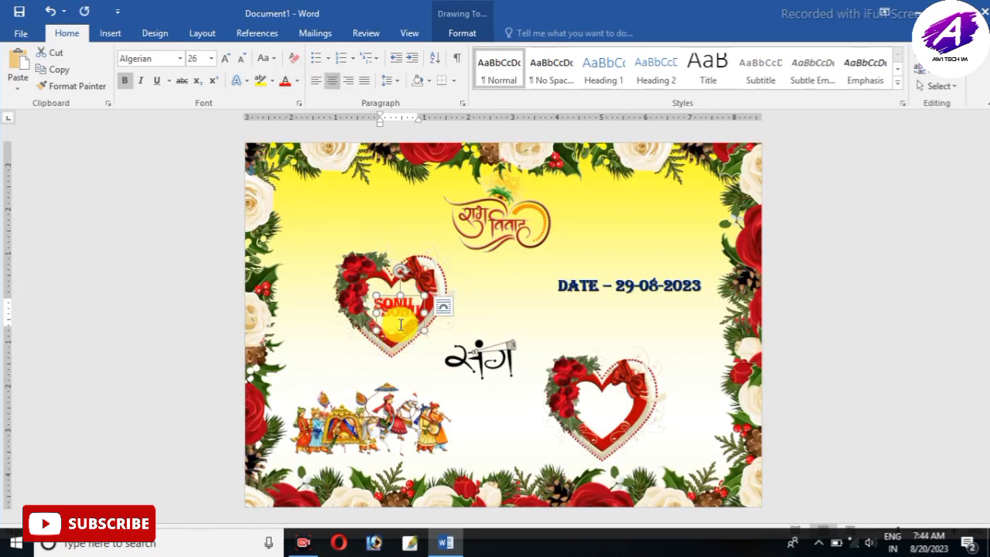
Move the SONU copy into the right heart, change it to SONAM, and centre it.
drag(406, 329, 622, 408)
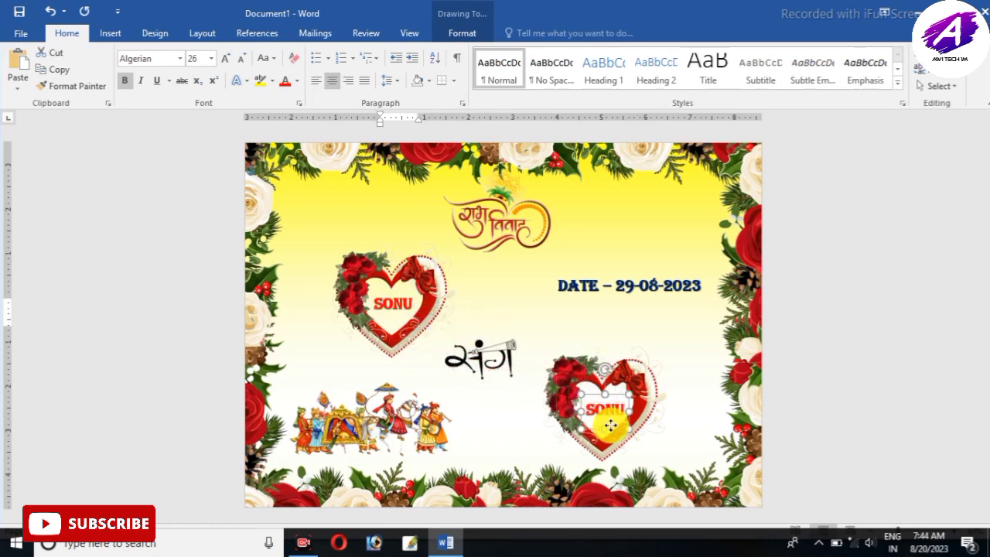
double_click(623, 409)
text(S)
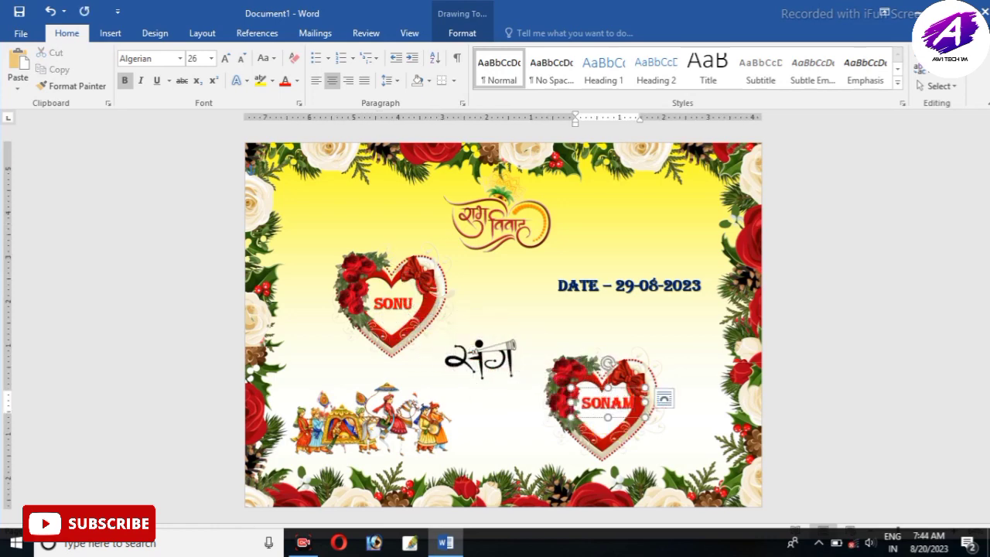
drag(614, 389, 609, 394)
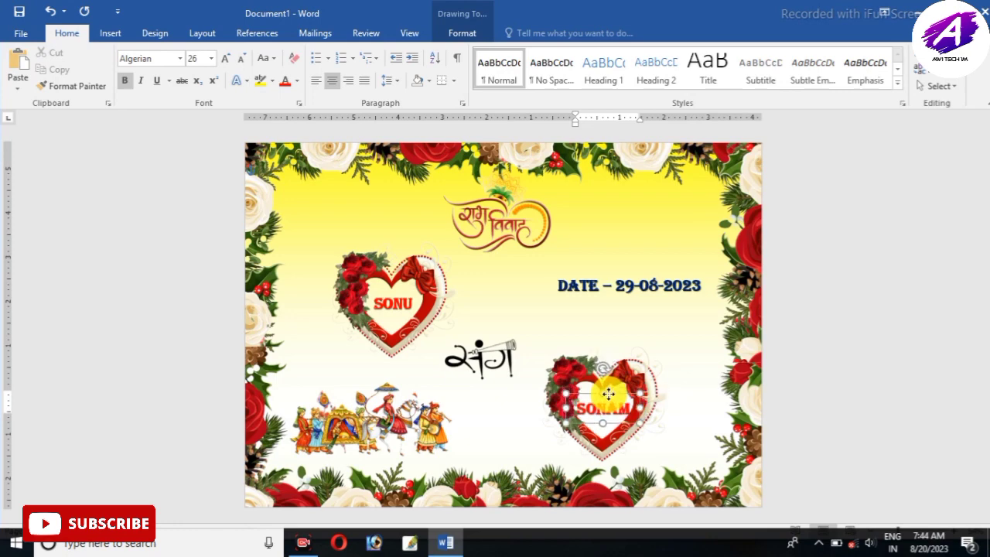
click(881, 446)
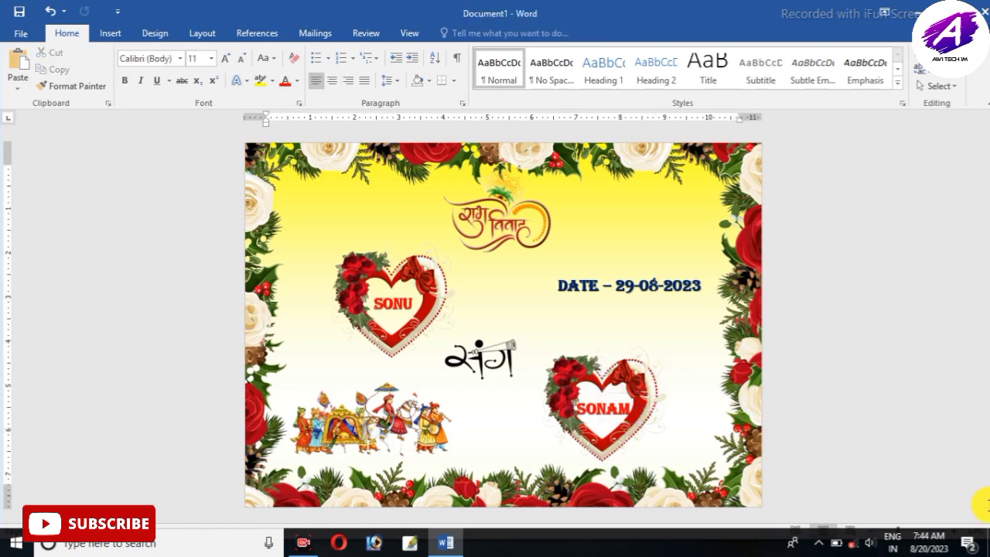